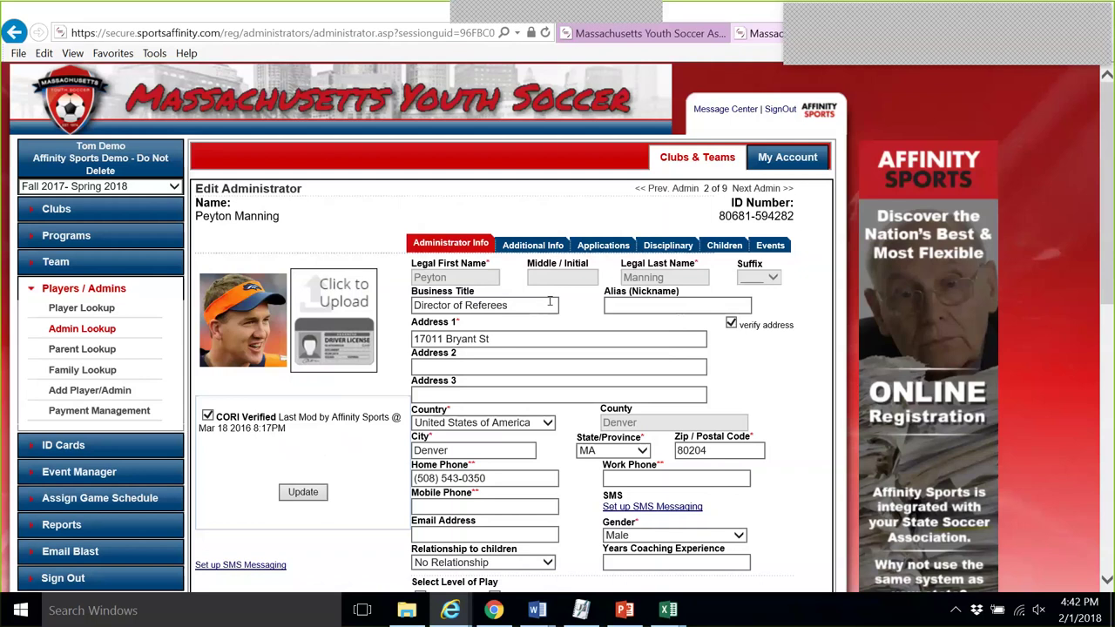
- Examine the administrator's profile, from the contact details to the license, risk status and login fields
scroll(549, 301, "down", 5)
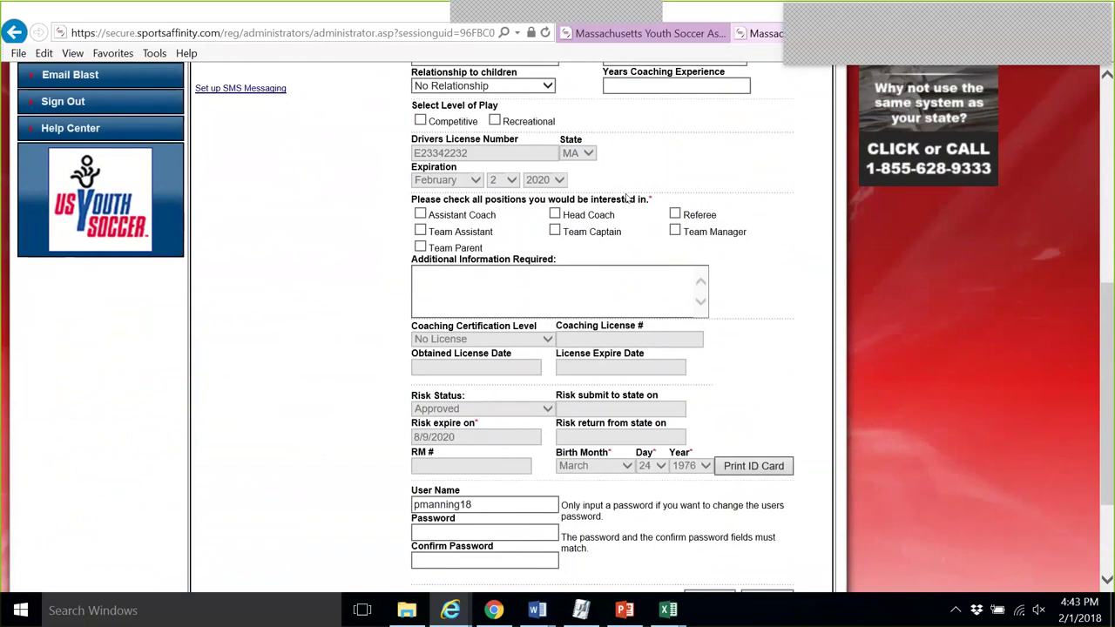
scroll(627, 199, "up", 4)
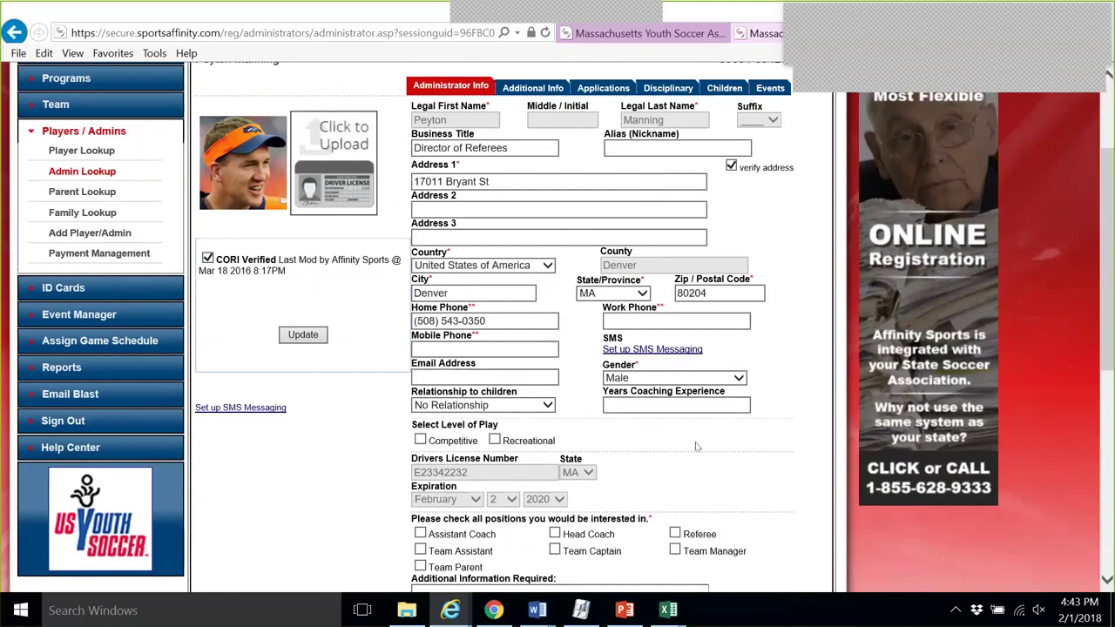
scroll(655, 418, "down", 5)
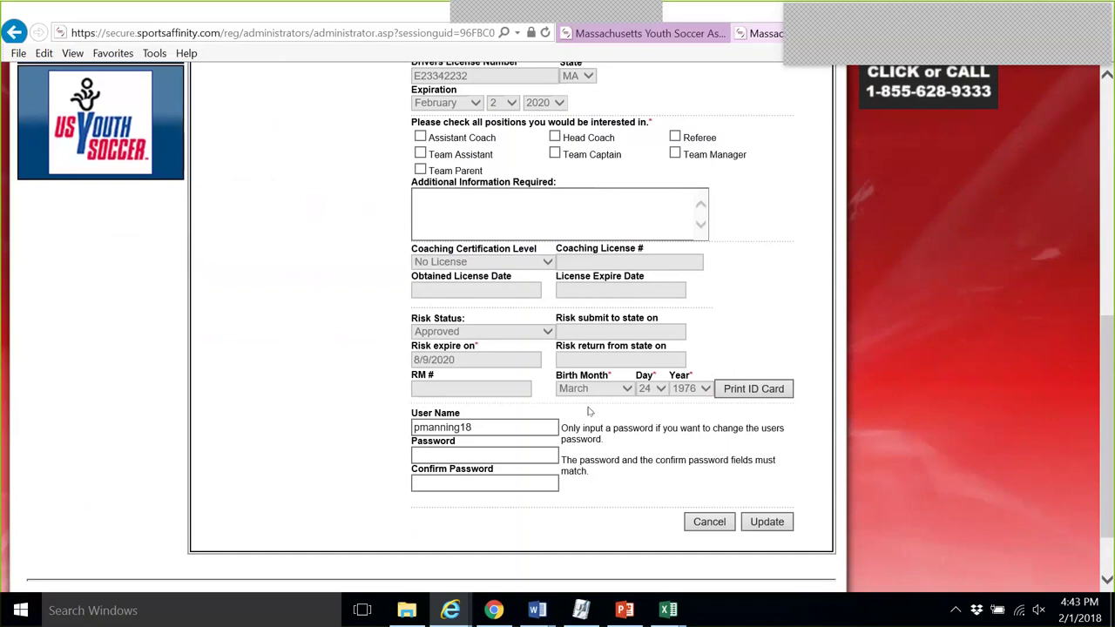
scroll(588, 411, "up", 2)
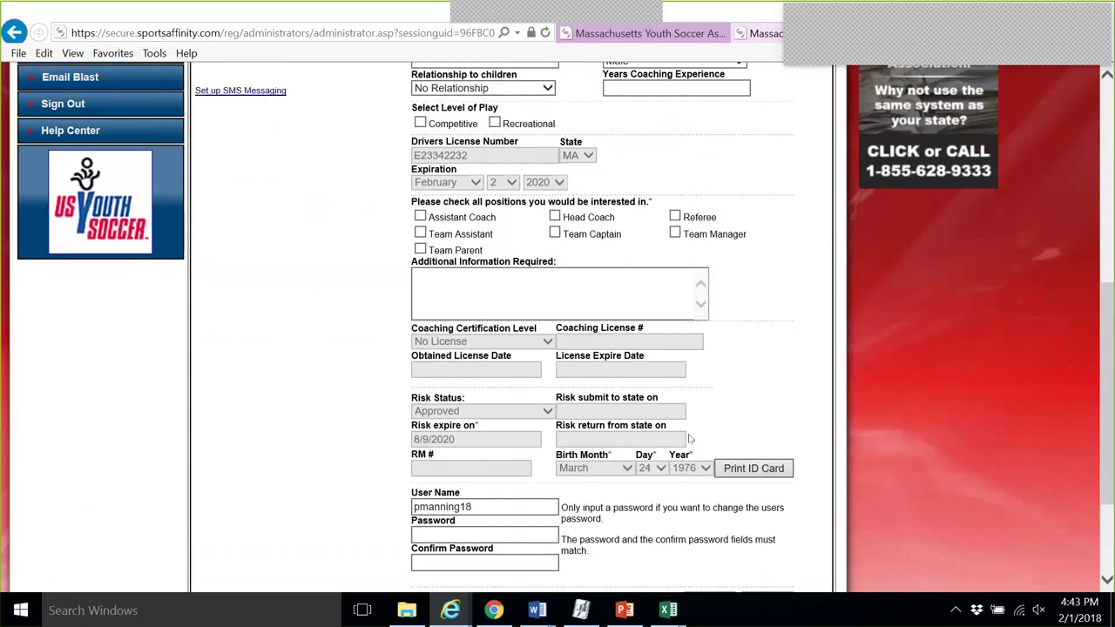
scroll(261, 289, "up", 4)
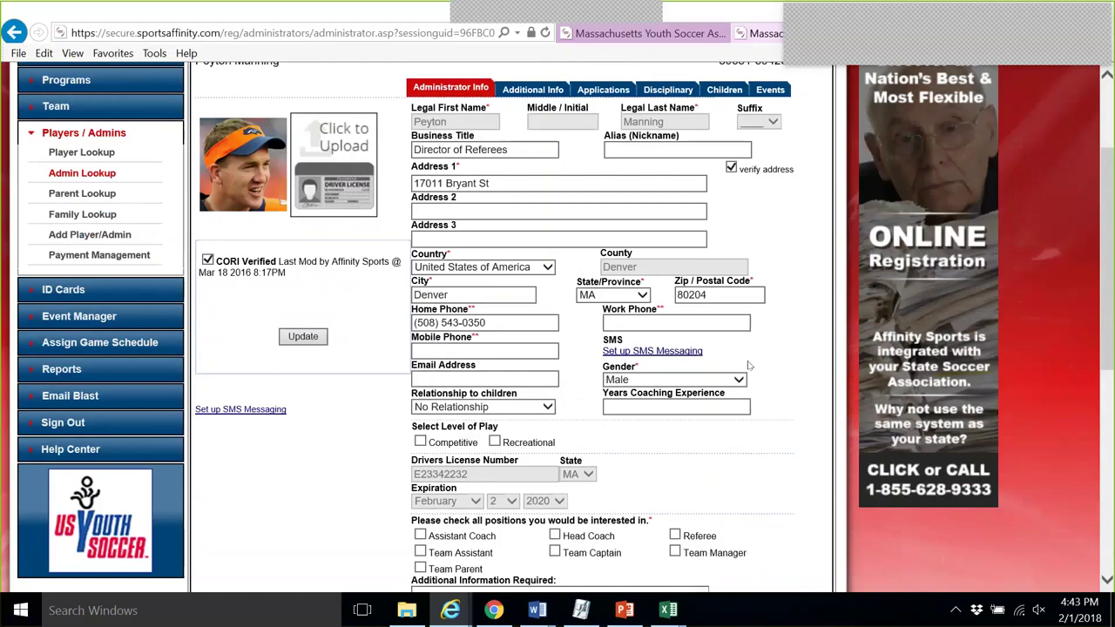
scroll(750, 365, "down", 1)
scroll(741, 370, "up", 1)
scroll(730, 377, "down", 1)
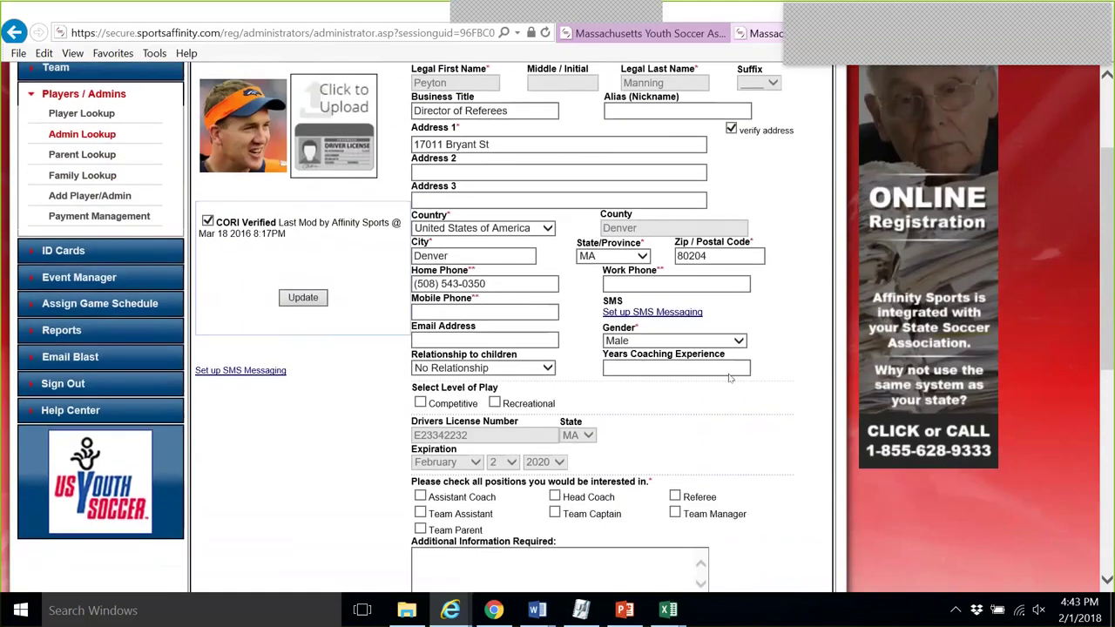
scroll(730, 377, "down", 3)
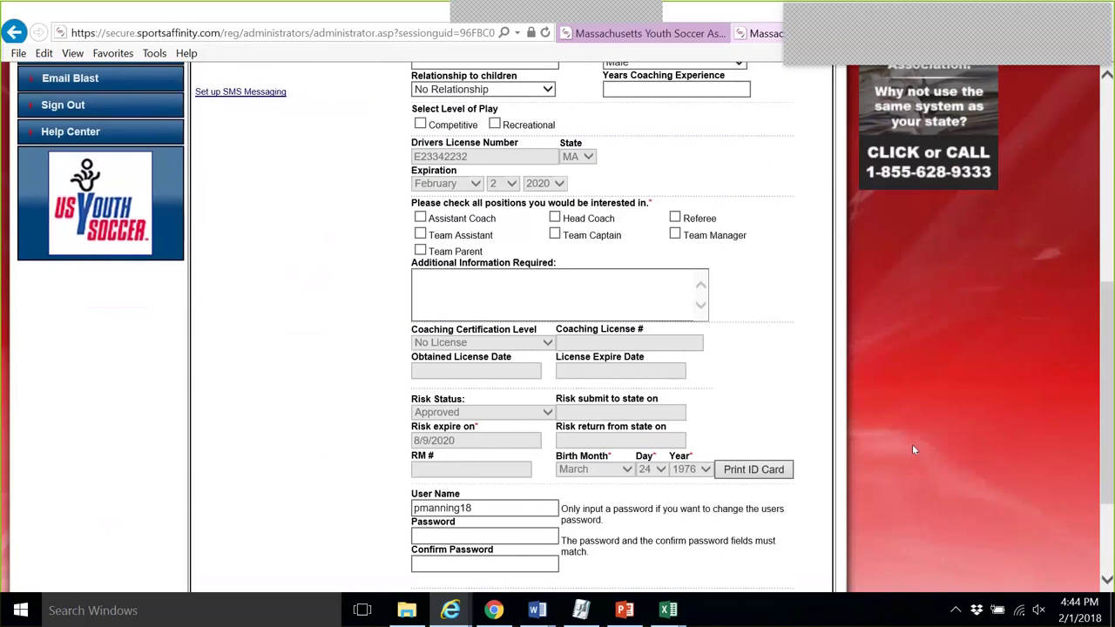
scroll(912, 450, "up", 5)
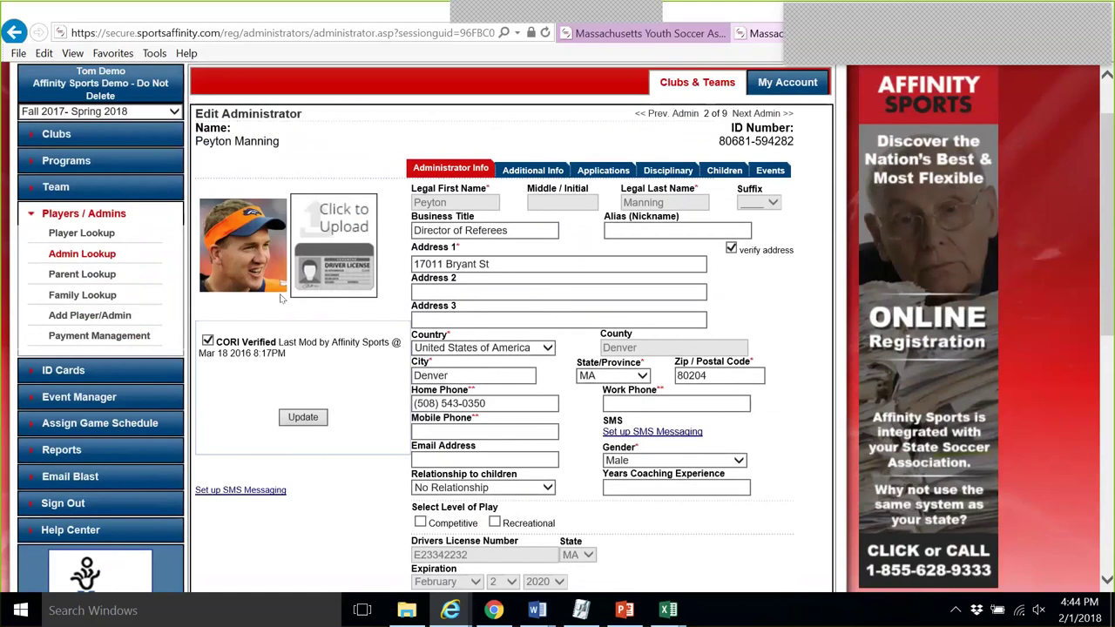
- View the administrator's profile photo and its crop, resize and rotate tools, and close the photo window
left_click(258, 256)
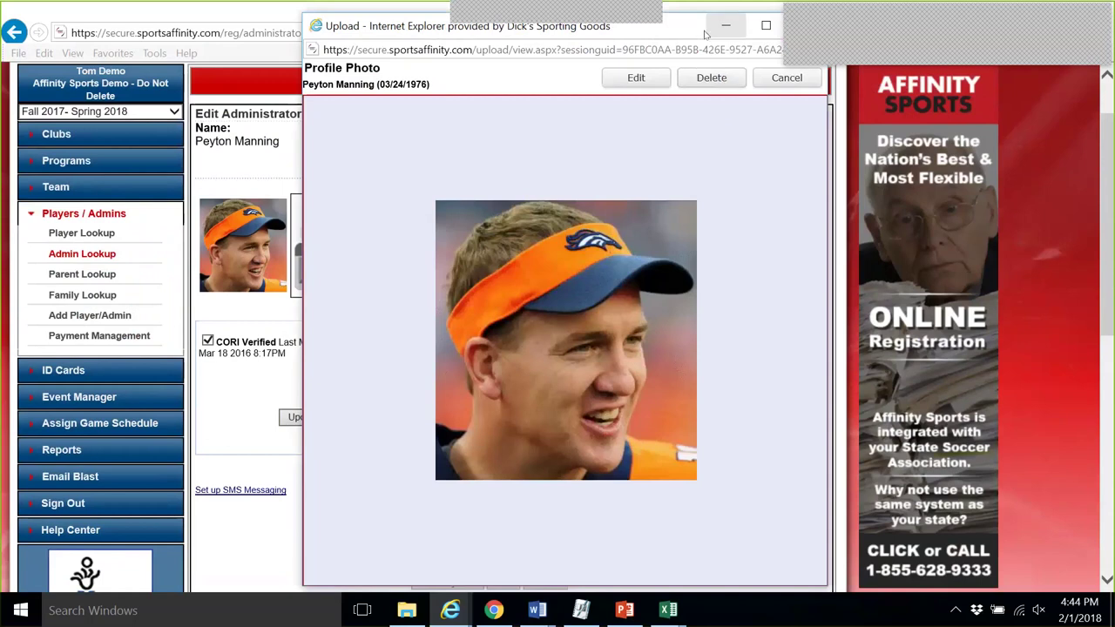
left_click_drag(697, 33, 677, 118)
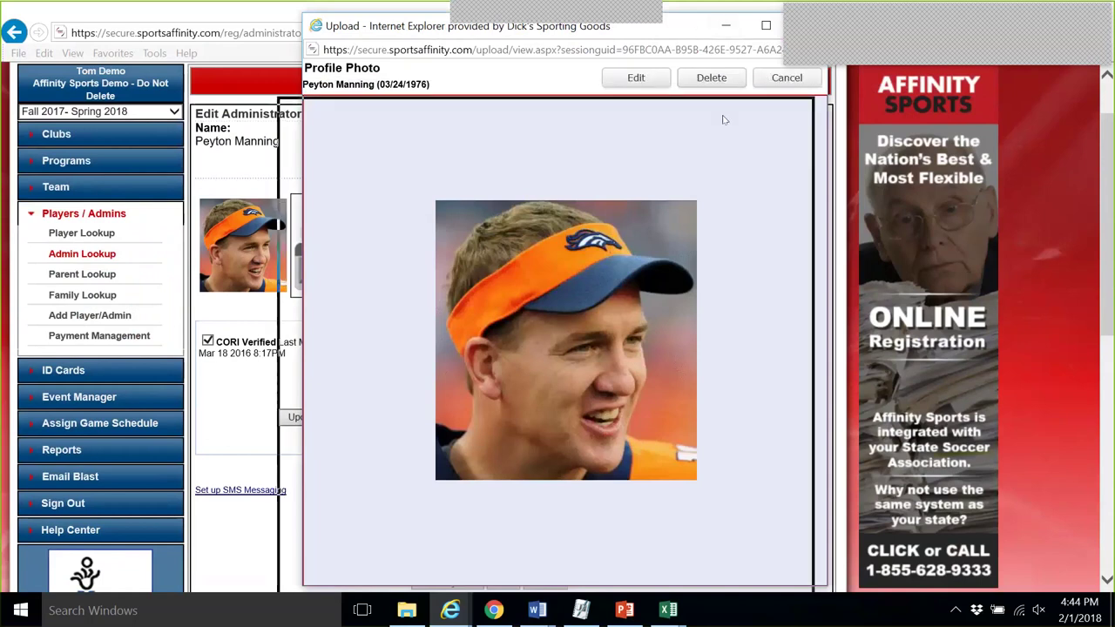
left_click(628, 163)
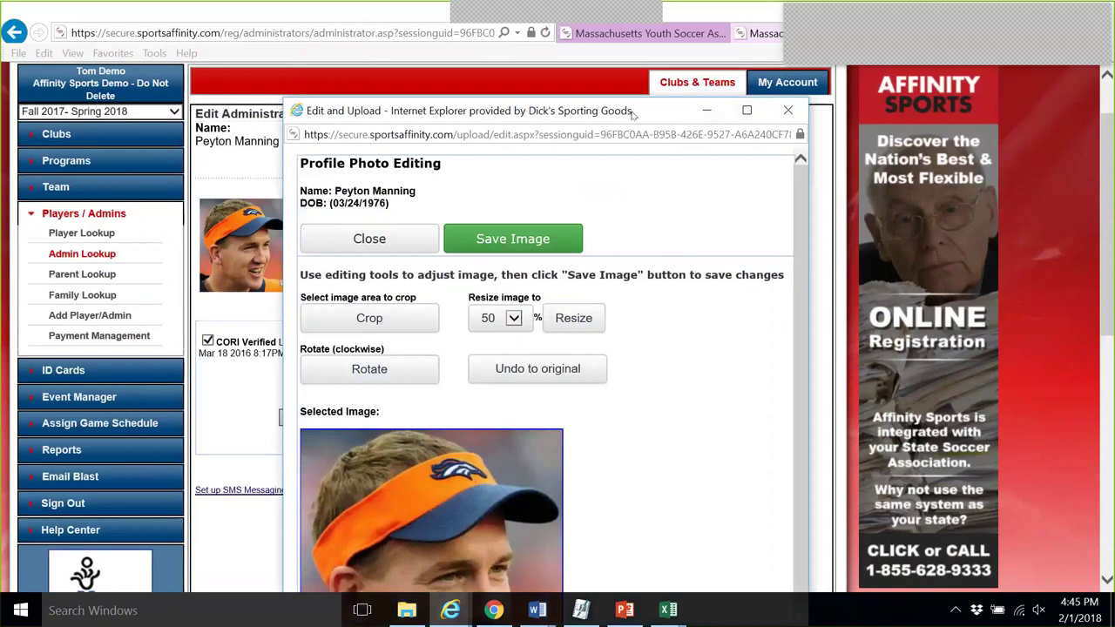
left_click_drag(634, 114, 652, 57)
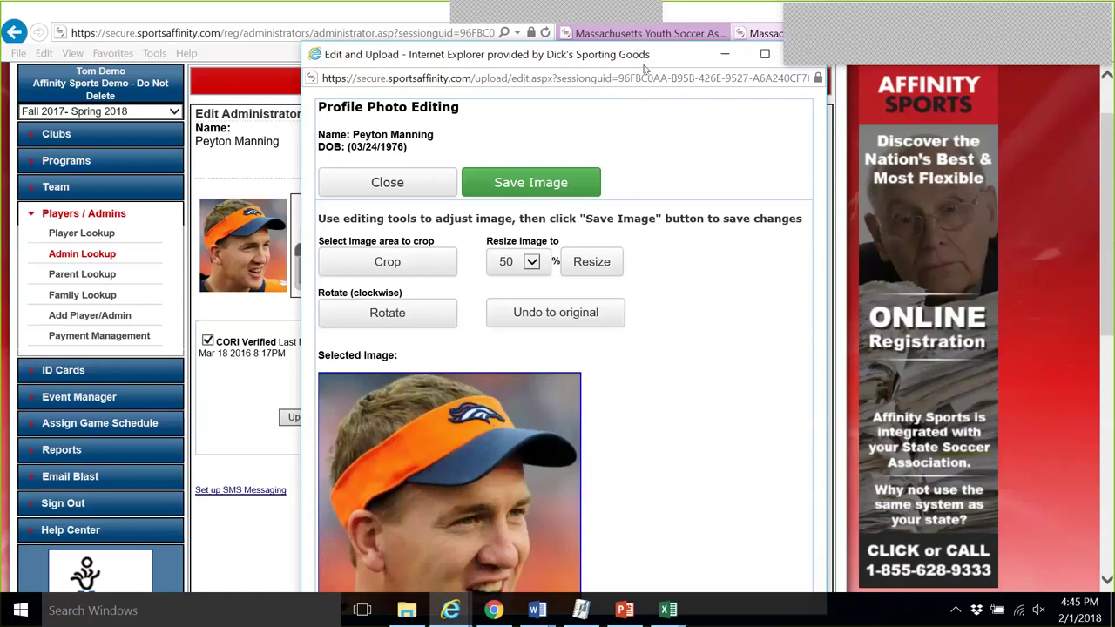
left_click_drag(644, 68, 601, 43)
left_click(789, 438)
- Look over the rest of the administrator's record and open the list of existing applications
scroll(790, 438, "down", 5)
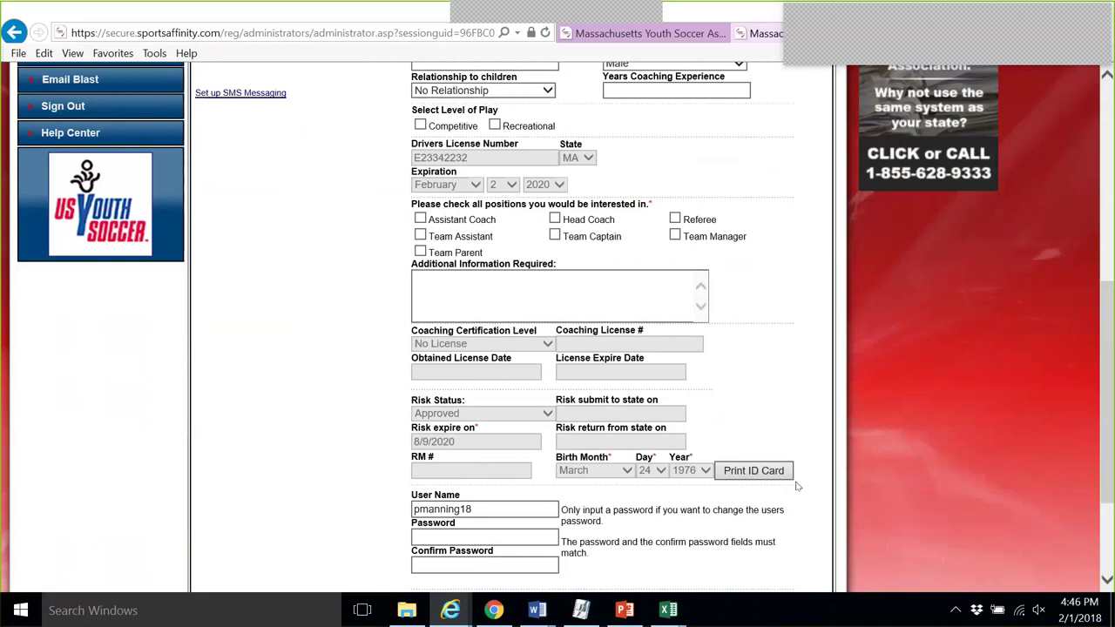
scroll(340, 461, "up", 3)
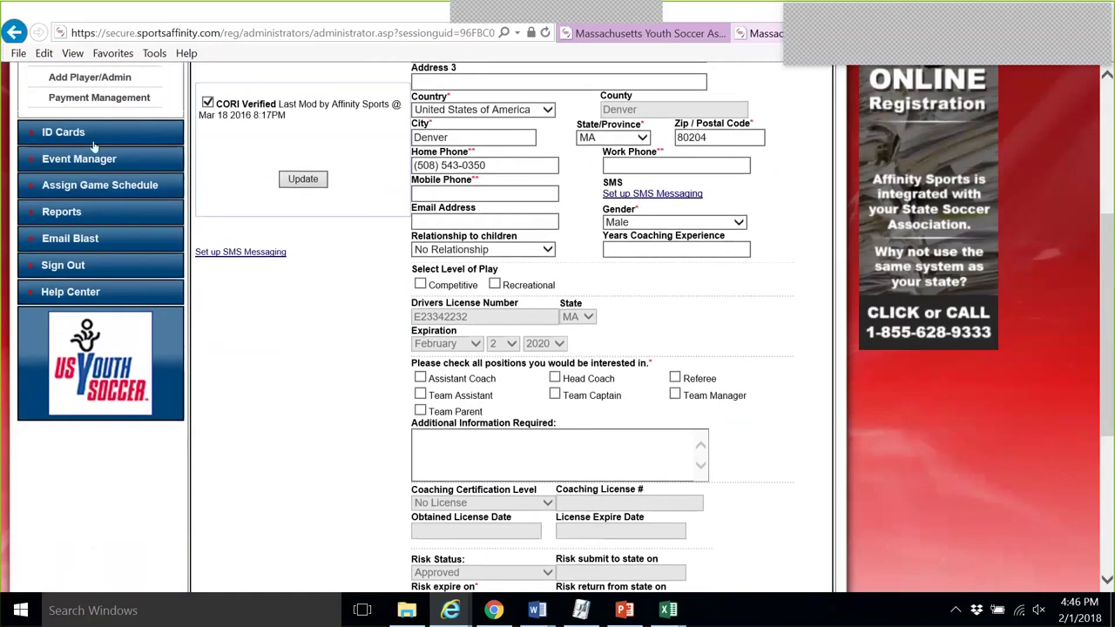
scroll(757, 461, "down", 5)
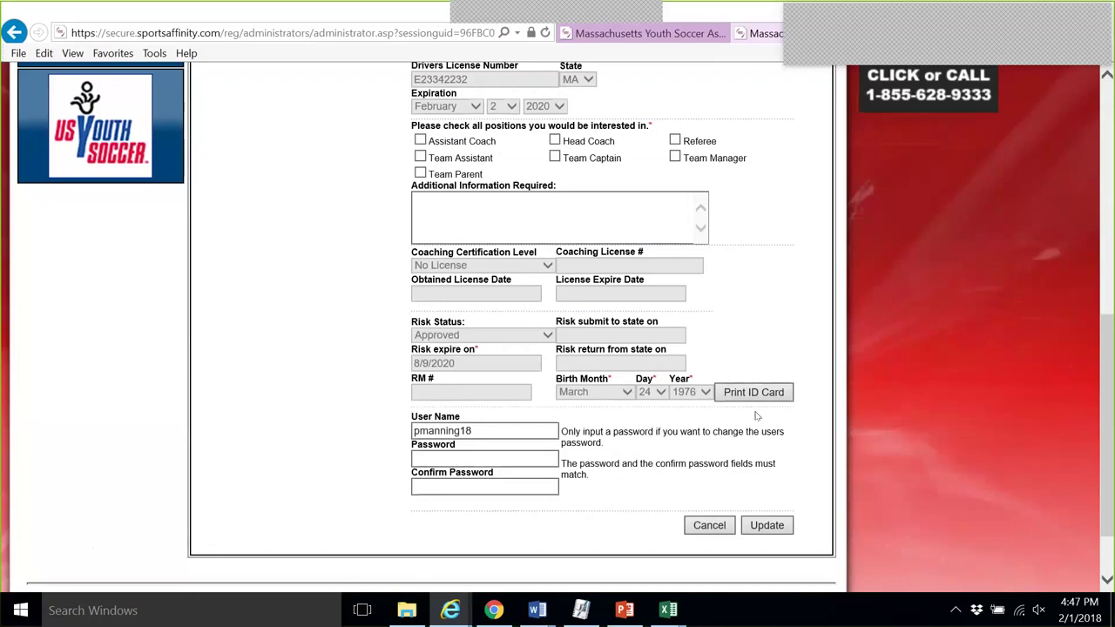
scroll(756, 416, "up", 4)
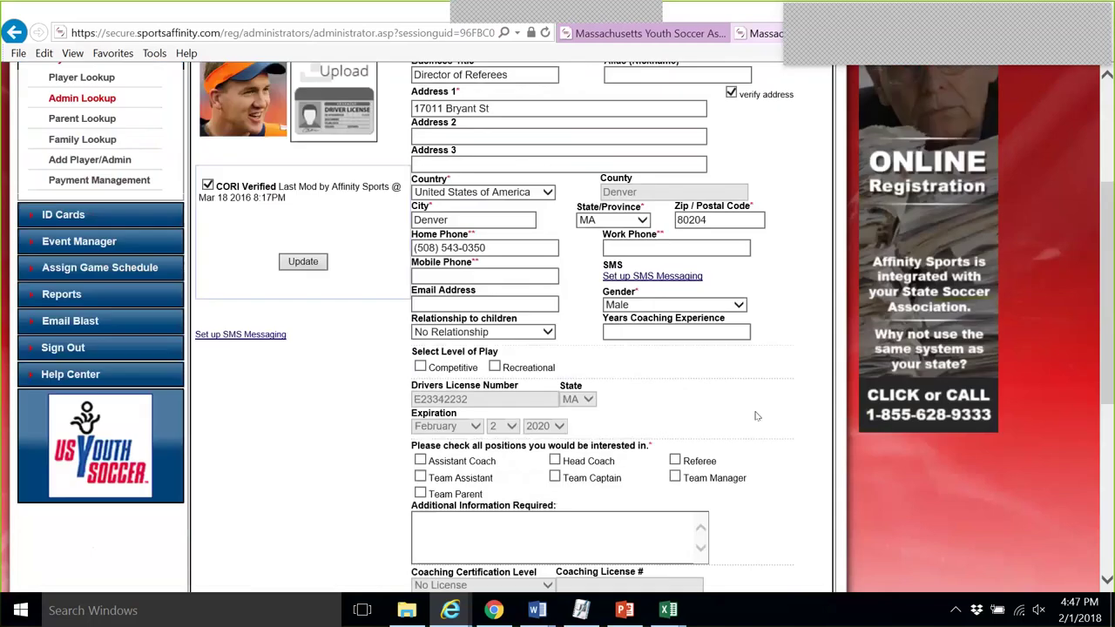
scroll(756, 417, "up", 3)
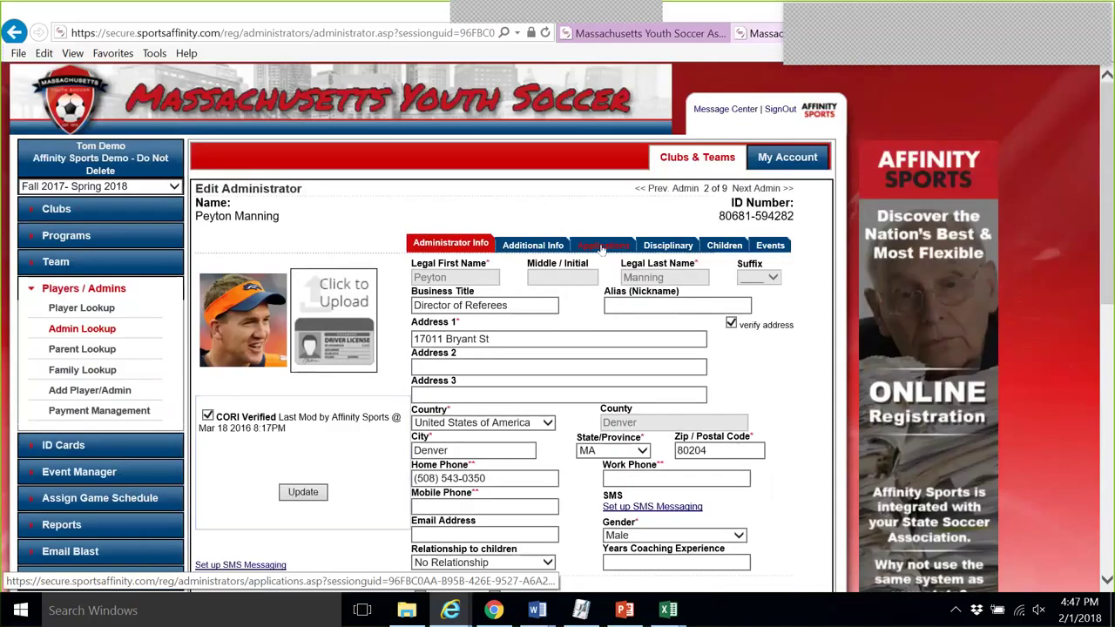
left_click(601, 249)
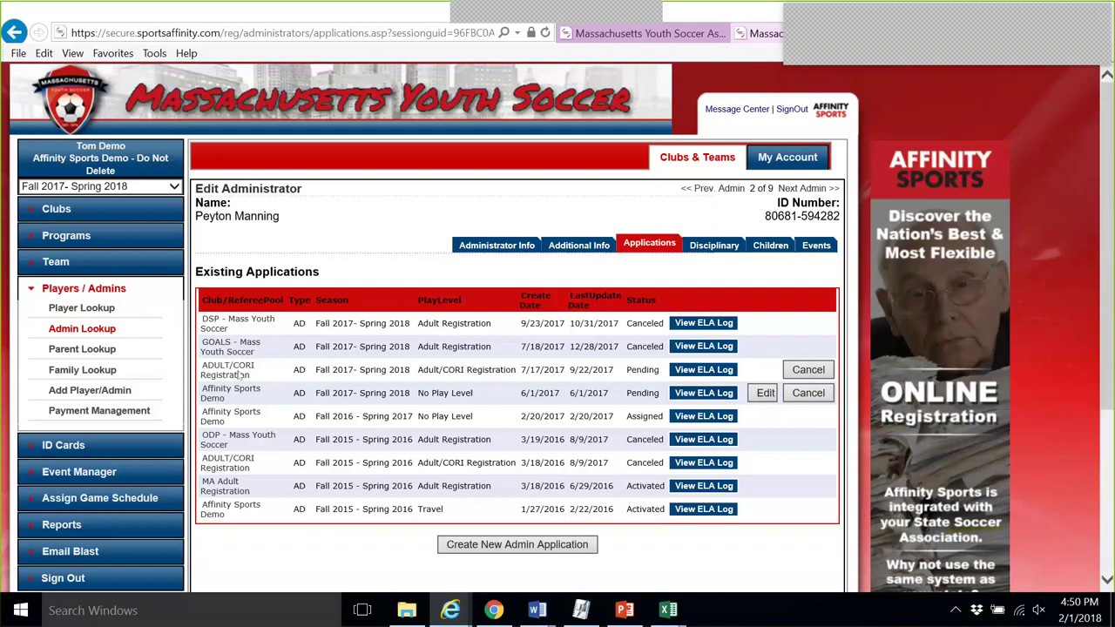
- View the ELA log of the pending ADULT/CORI Registration application, enlarge the log window to read it, and close it
left_click(706, 370)
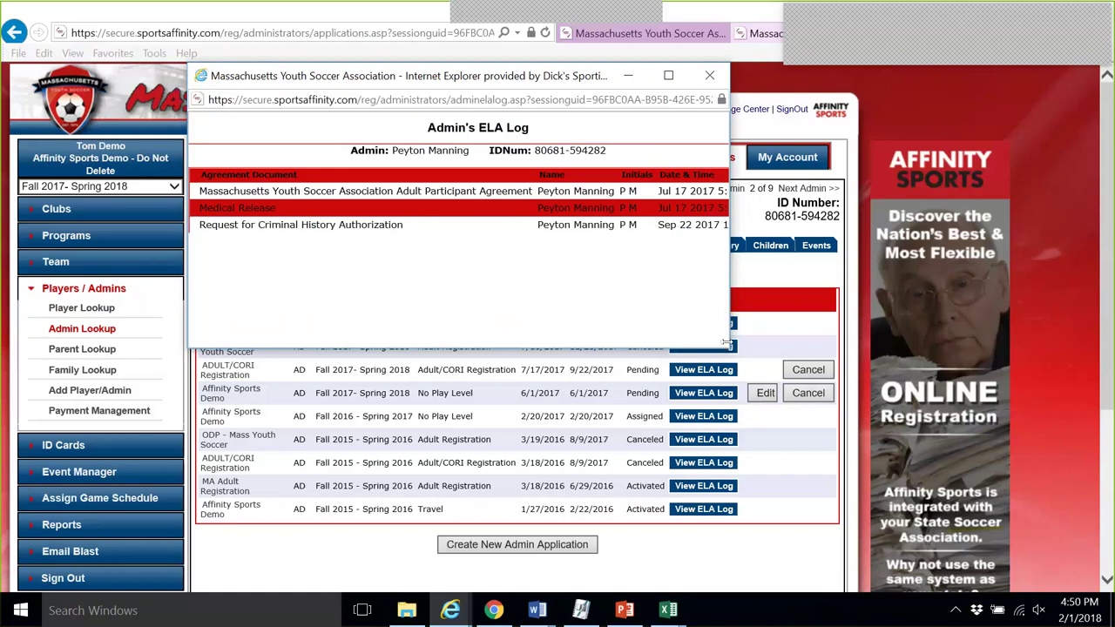
left_click_drag(729, 346, 880, 347)
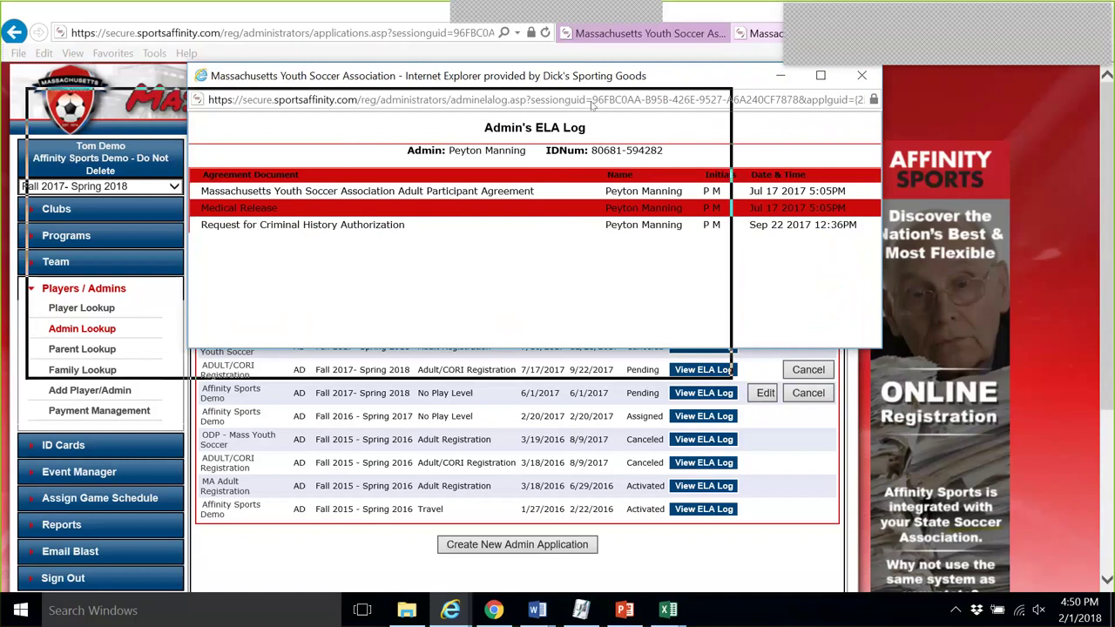
left_click_drag(592, 103, 592, 103)
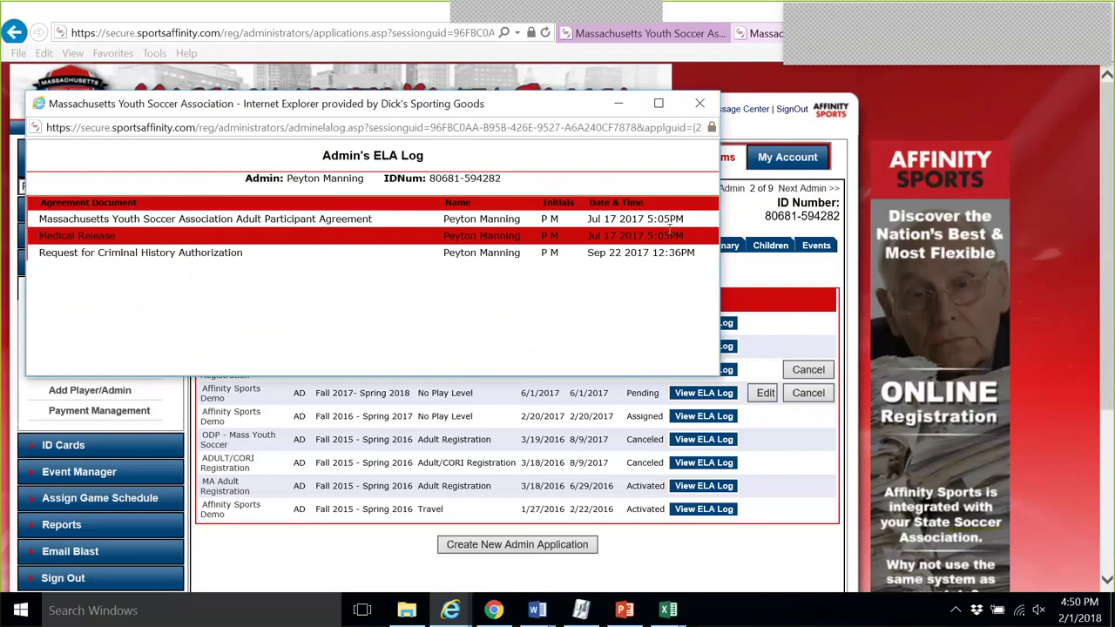
left_click(701, 103)
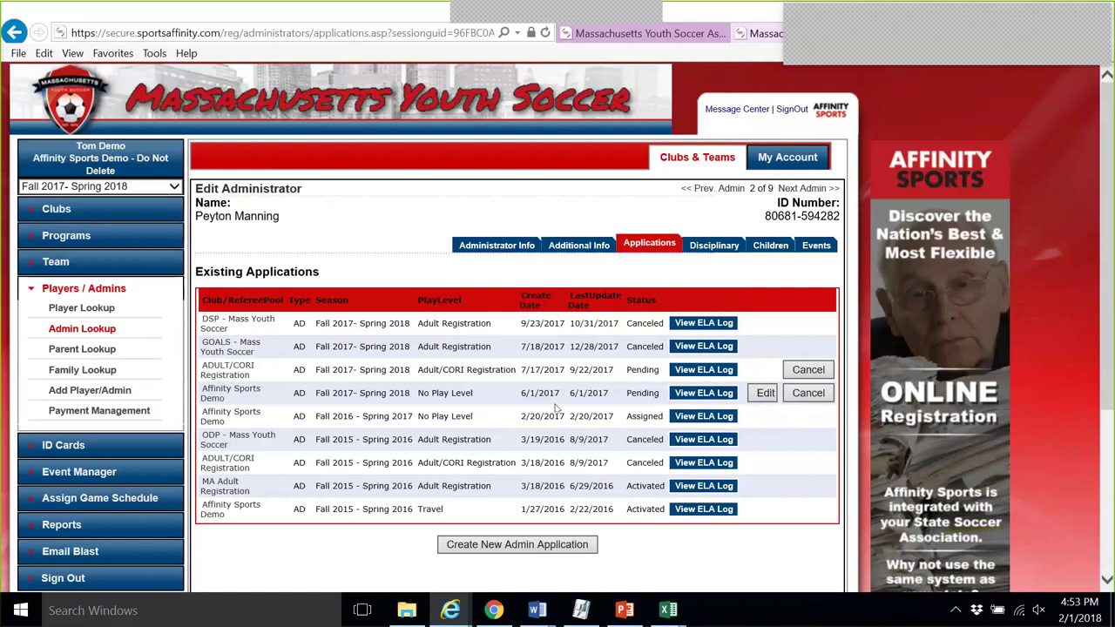
- Cancel the pending Affinity Sports Demo application for Fall 2017- Spring 2018 and go to the next administrator's record
left_click(810, 394)
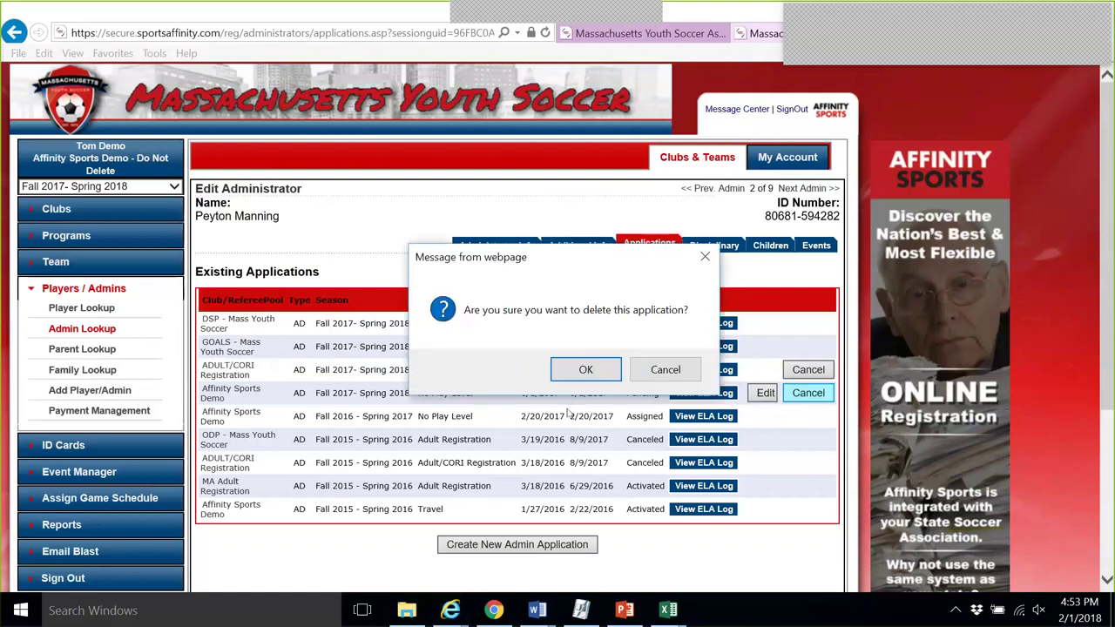
left_click(587, 370)
left_click(586, 370)
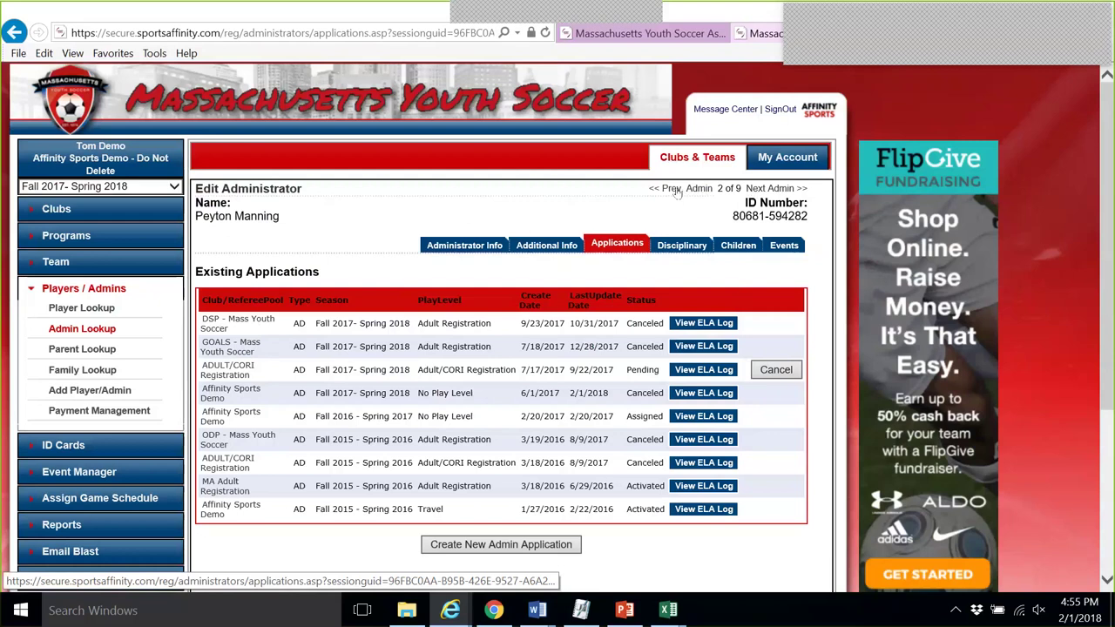
left_click(764, 194)
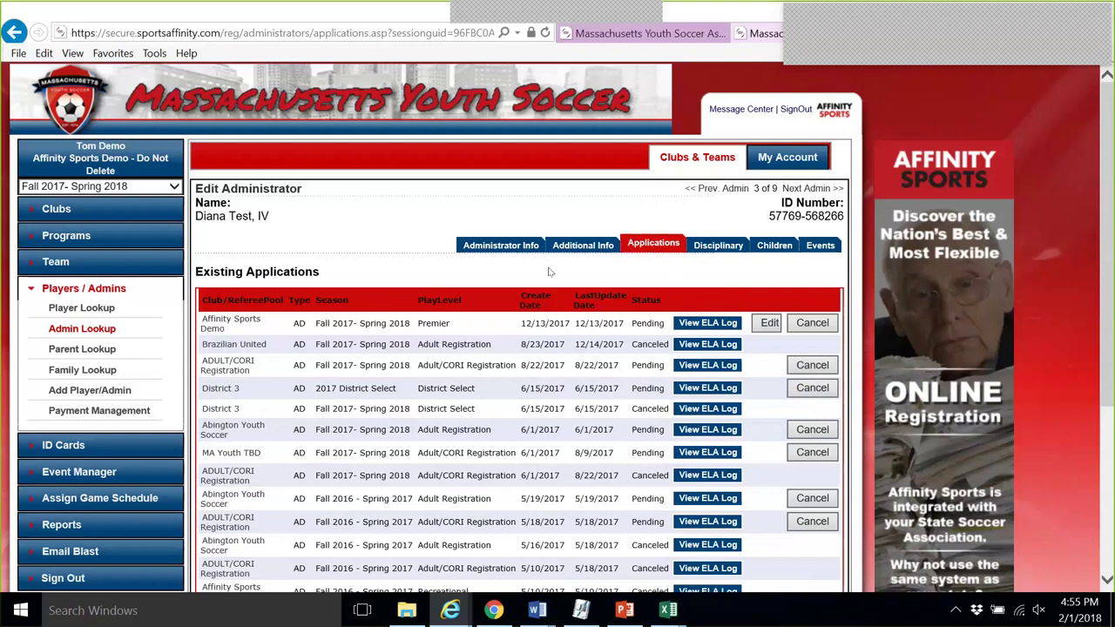
- Open the page for creating new ID cards and search for all unprinted cards, keeping the page size at 50
left_click(63, 448)
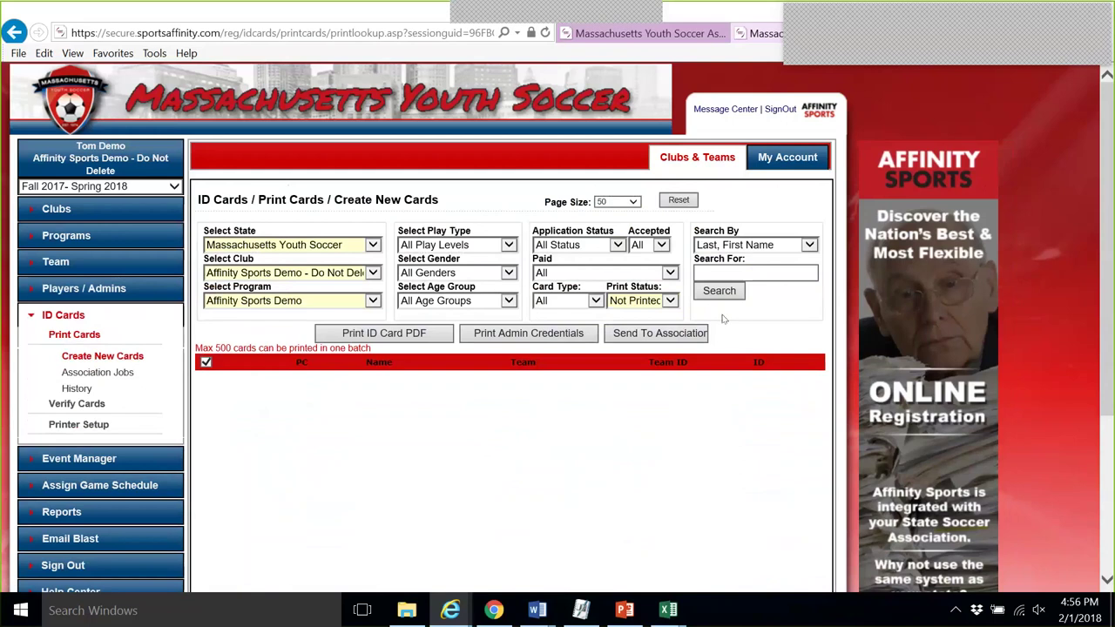
left_click(634, 202)
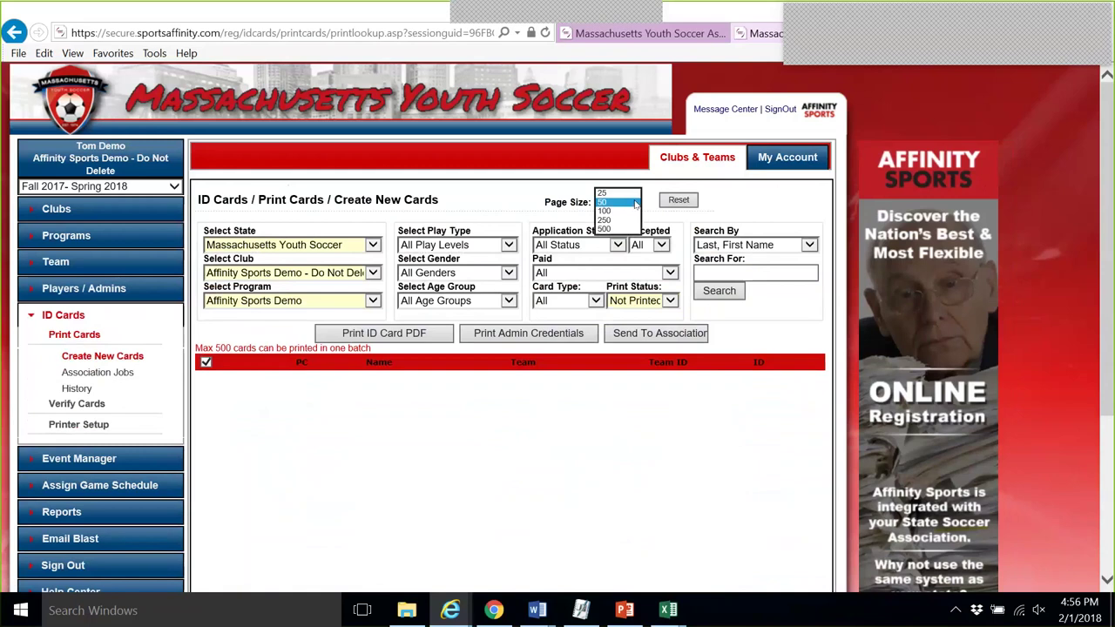
left_click(636, 204)
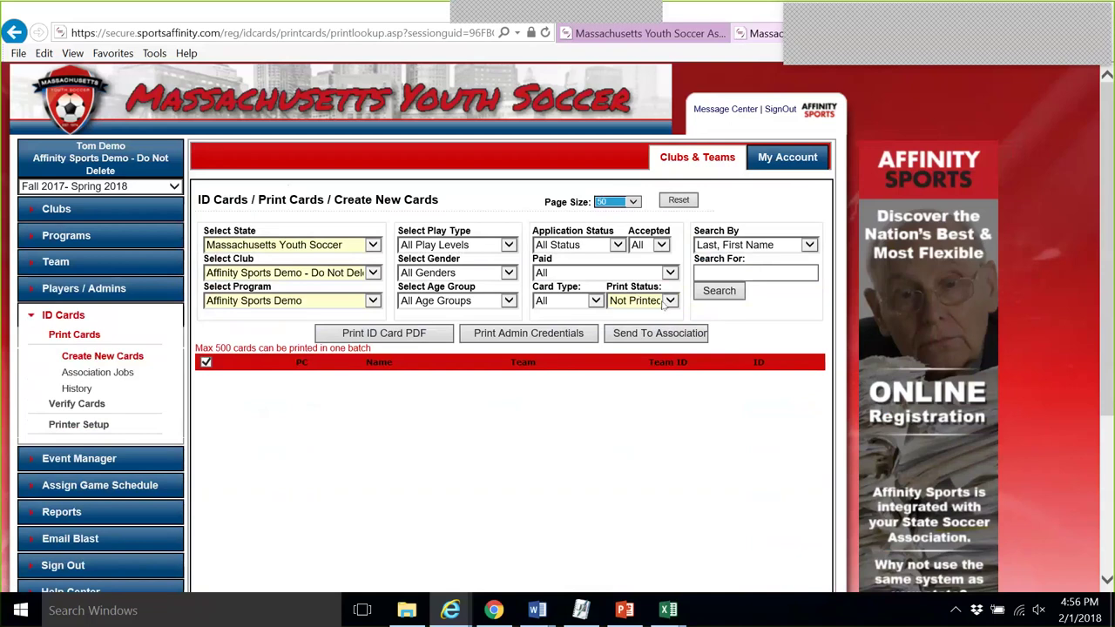
left_click(709, 294)
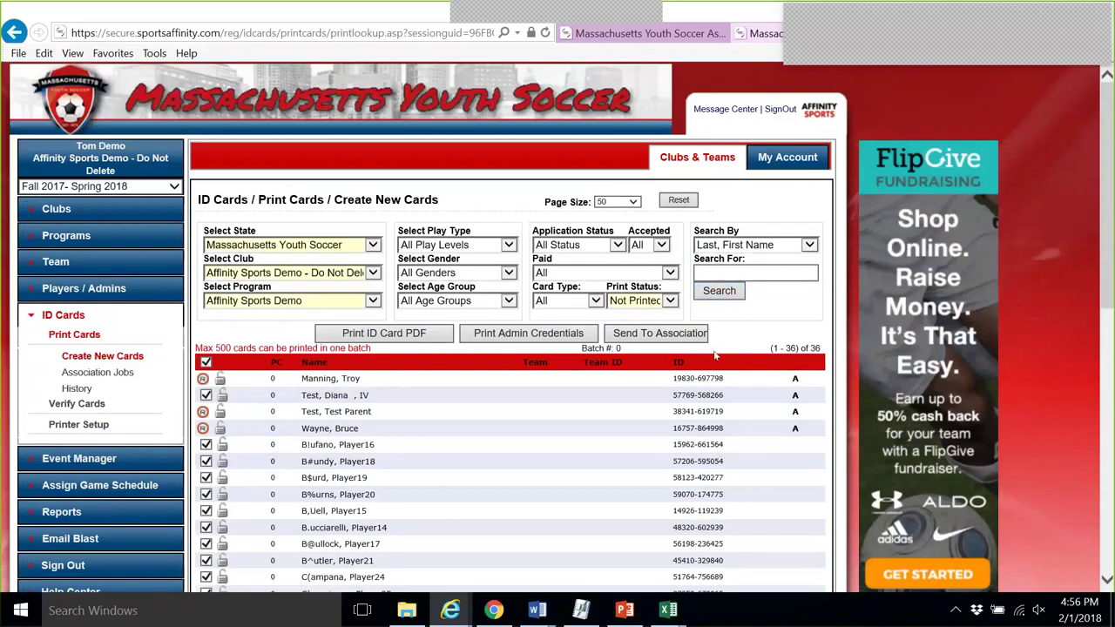
- Limit the ID card search to the Administrators card type and run it again
left_click(564, 303)
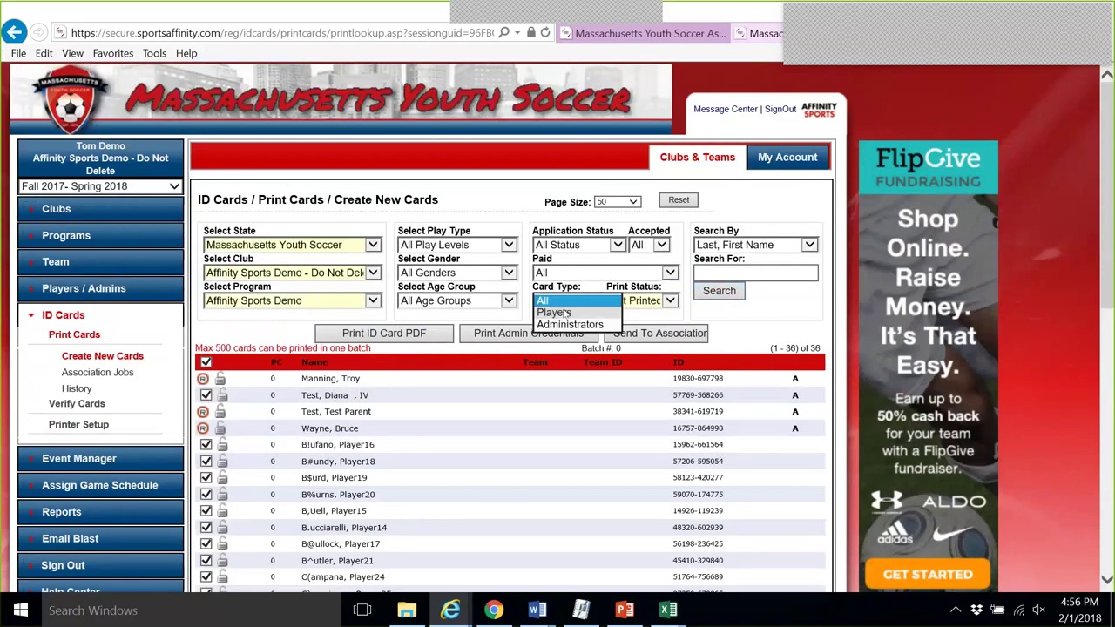
left_click(568, 324)
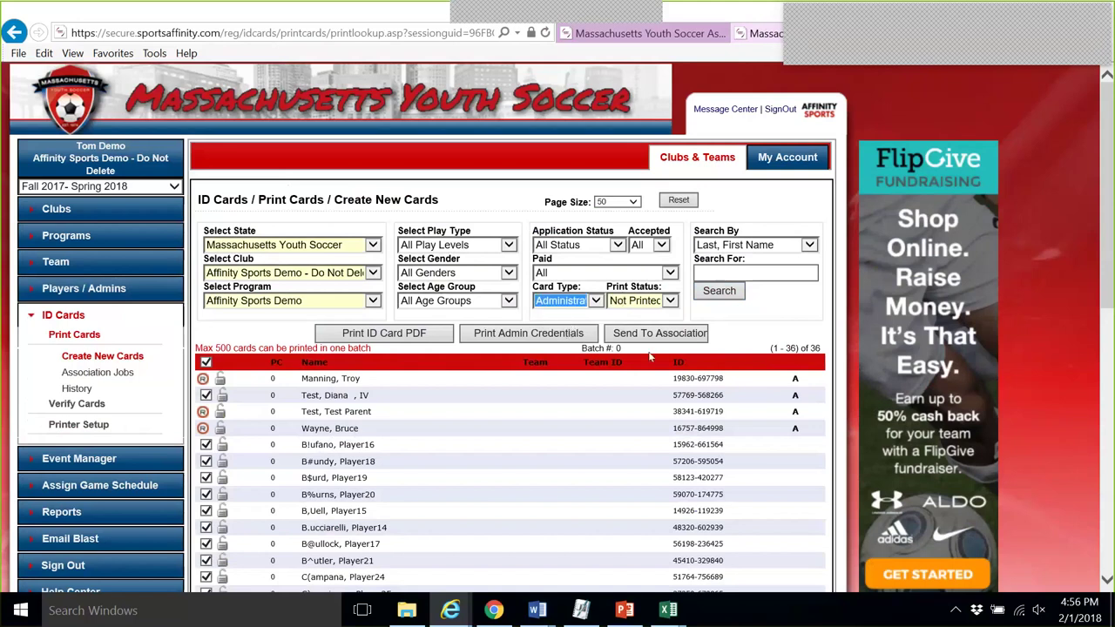
left_click(589, 300)
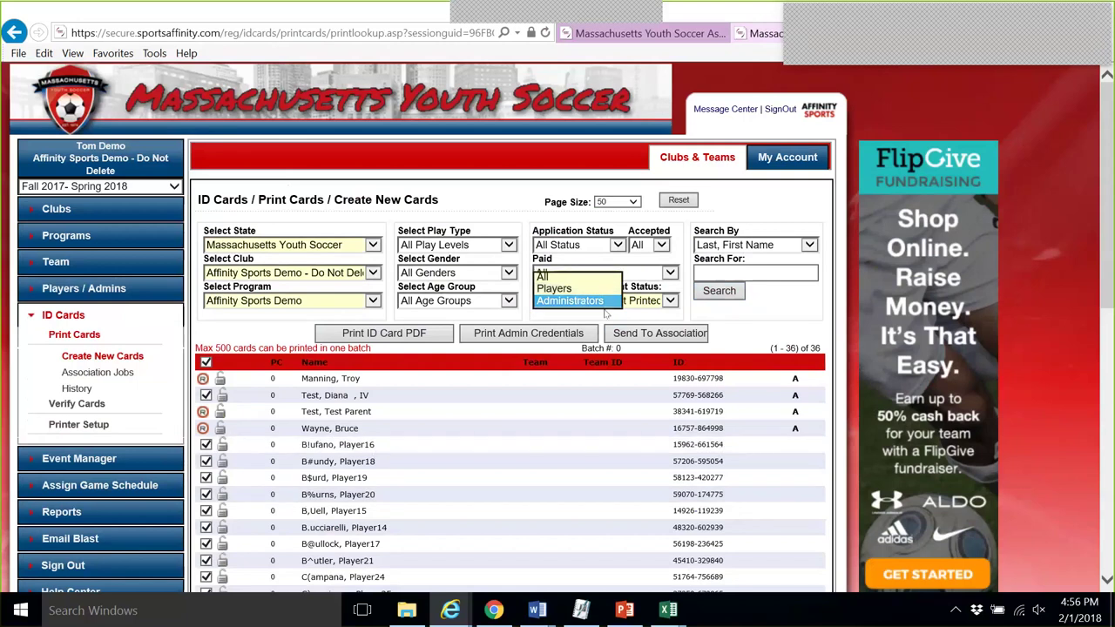
left_click(719, 296)
left_click(719, 297)
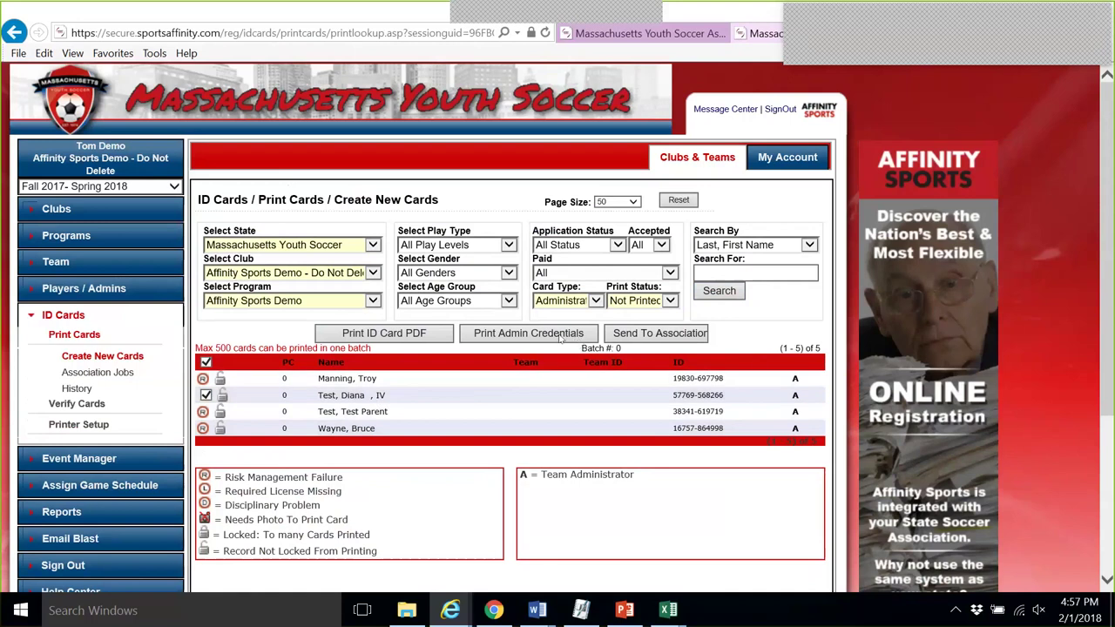
- Generate the admin credentials for the checked administrator and inspect the resulting card
left_click(562, 336)
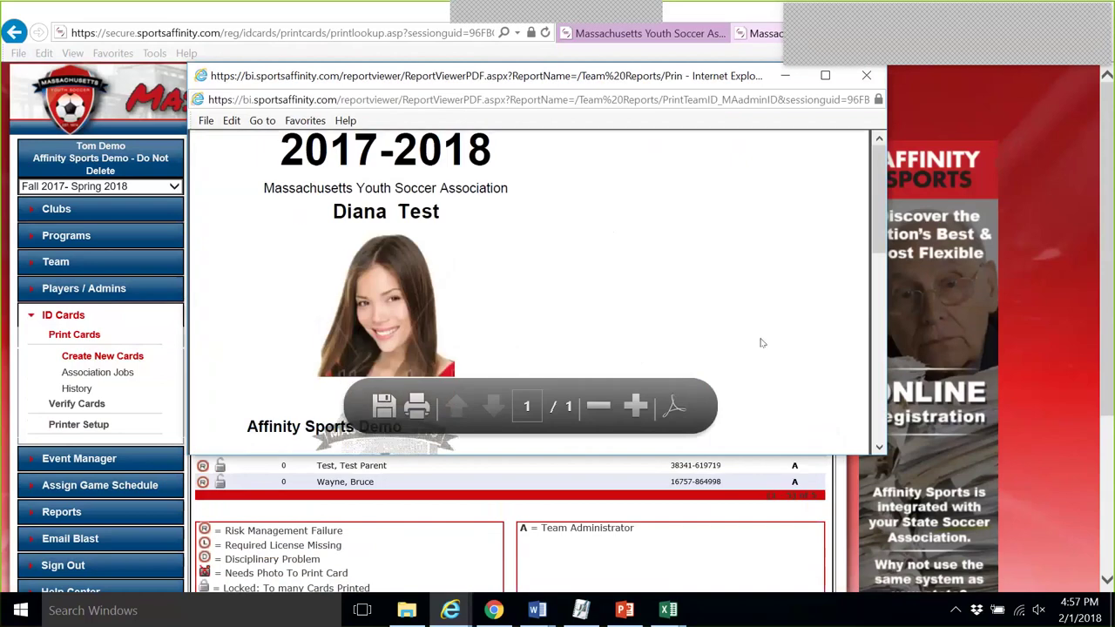
scroll(776, 383, "down", 2)
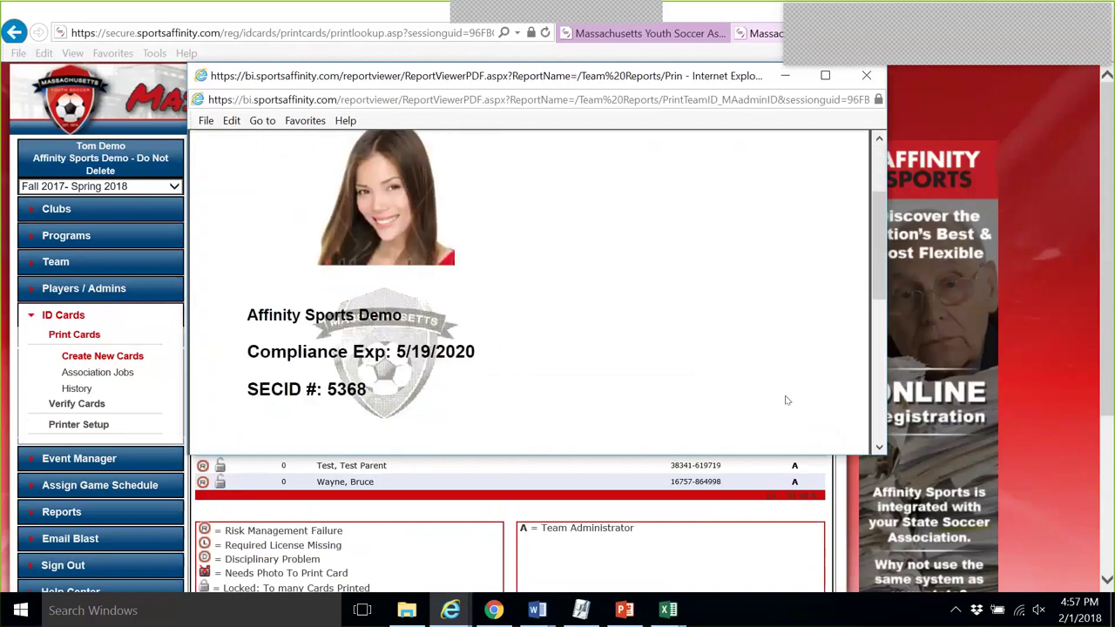
- Dismiss the Reader default prompt and the card preview, and answer No to whether the ID cards printed correctly
left_click(735, 331)
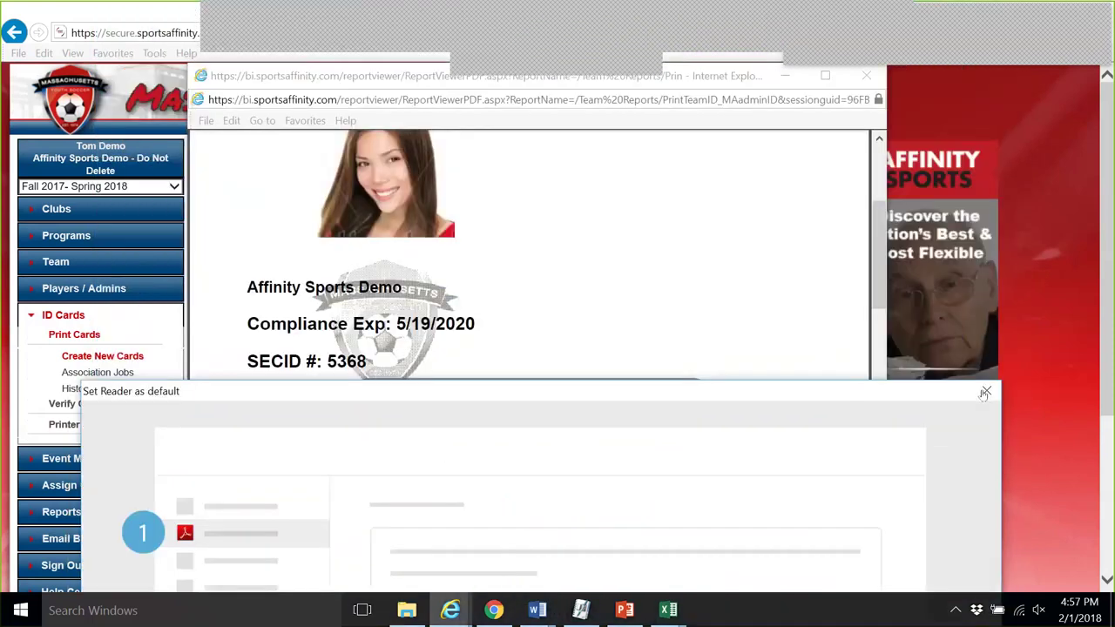
left_click(984, 394)
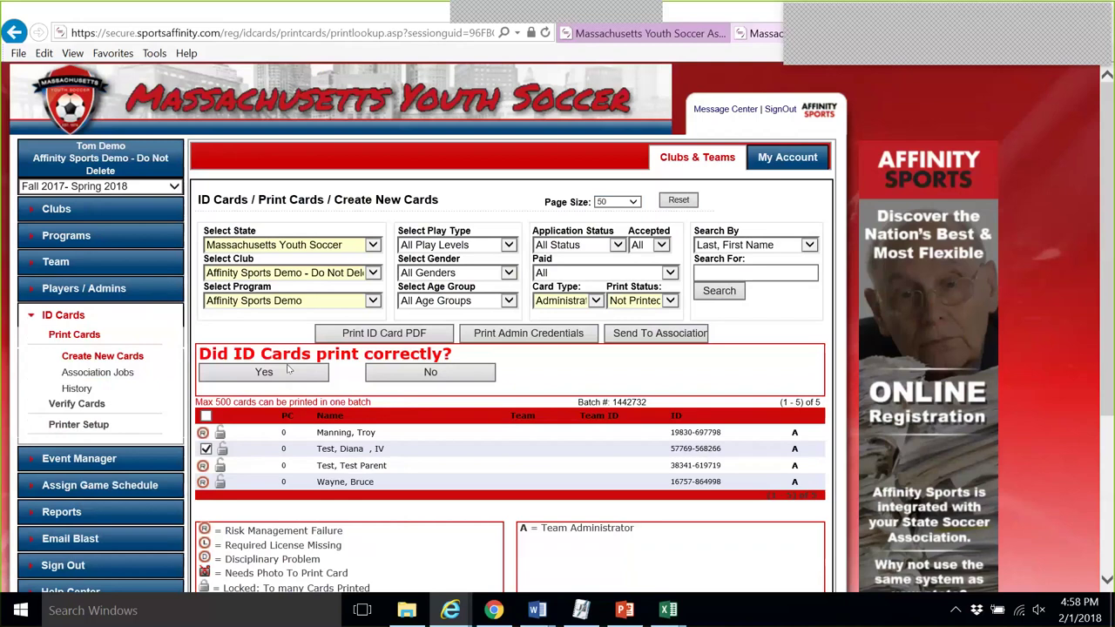
left_click(471, 376)
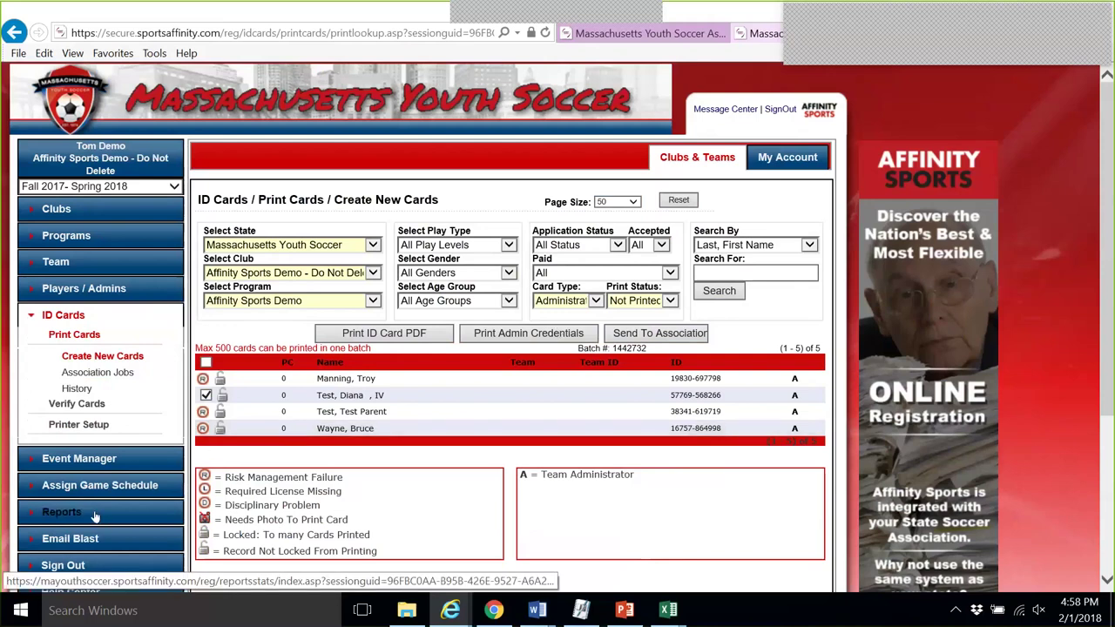
- Generate the Admin Count with Risk Status counts report for the Affinity Sports Demo program
left_click(61, 513)
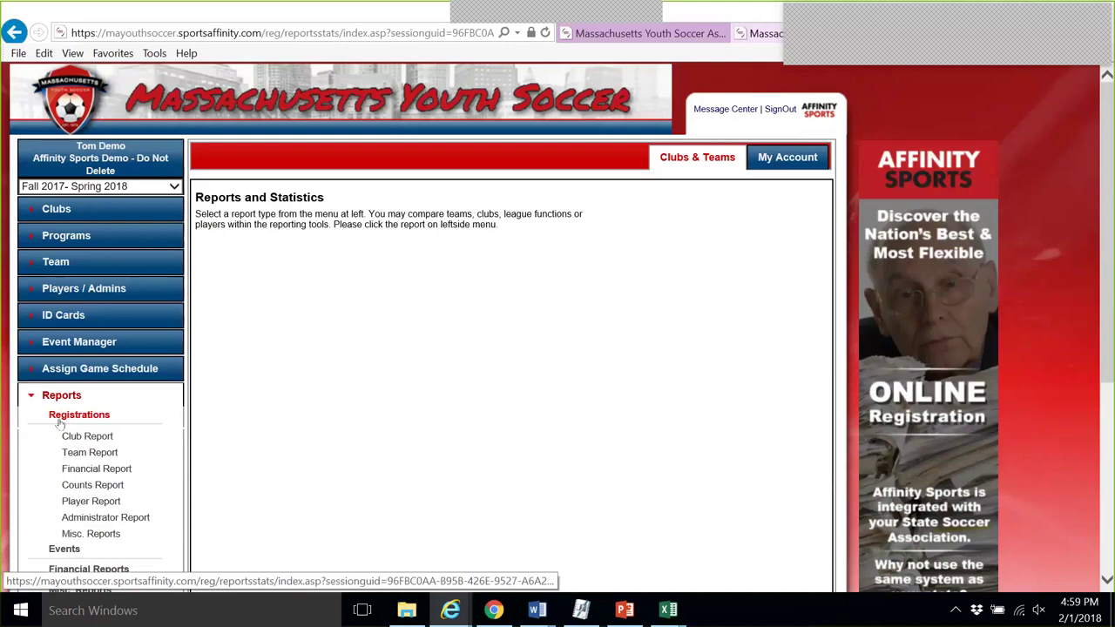
left_click(80, 489)
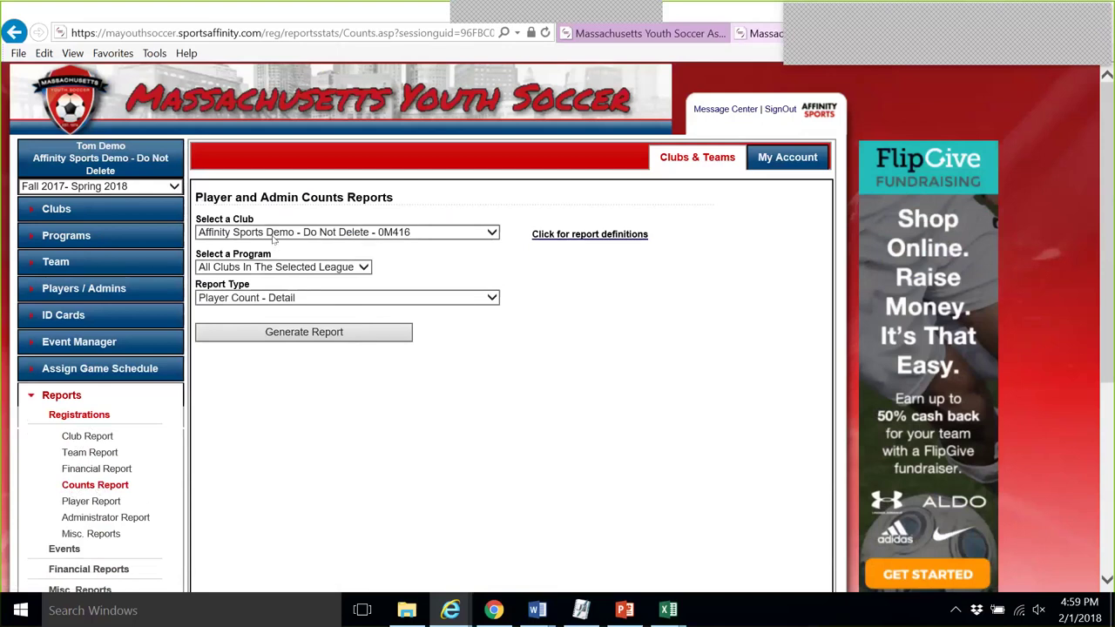
left_click(311, 267)
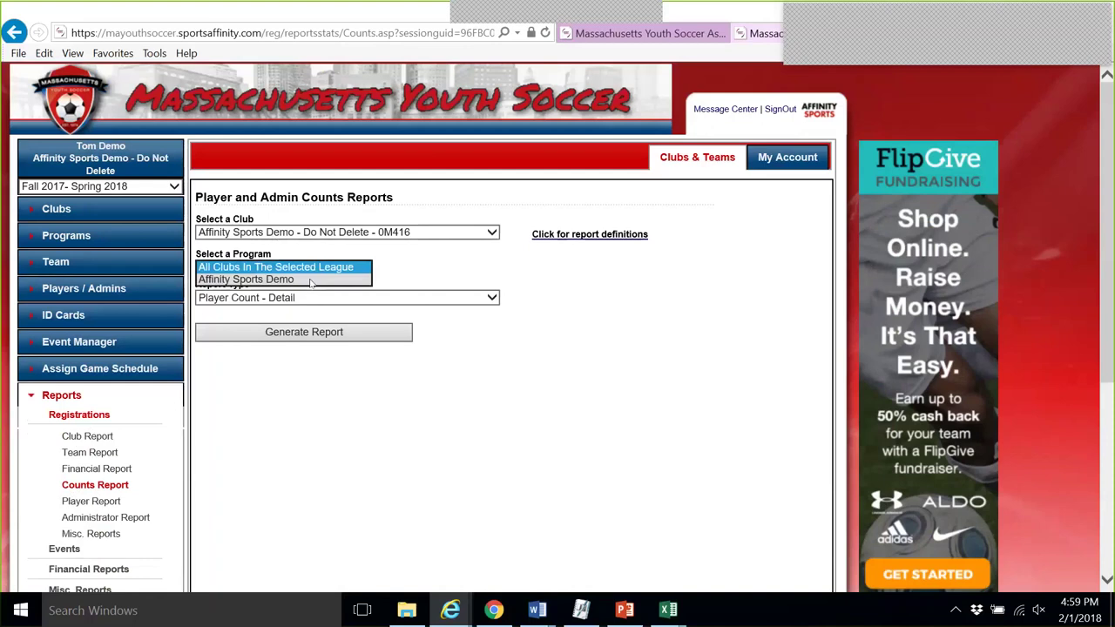
left_click(262, 279)
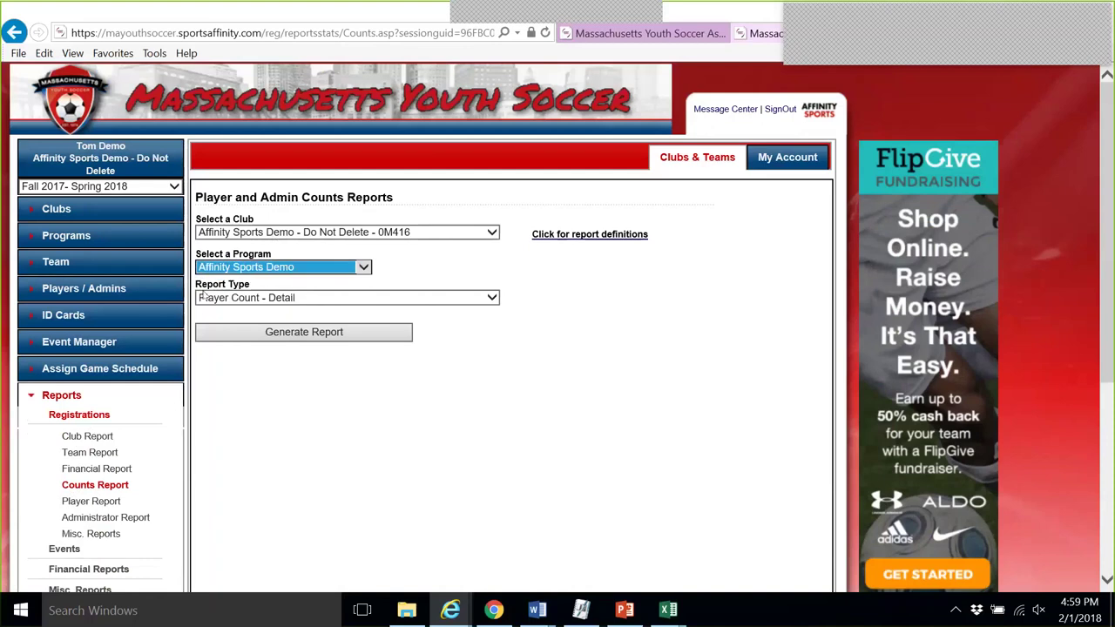
left_click(288, 298)
left_click(335, 299)
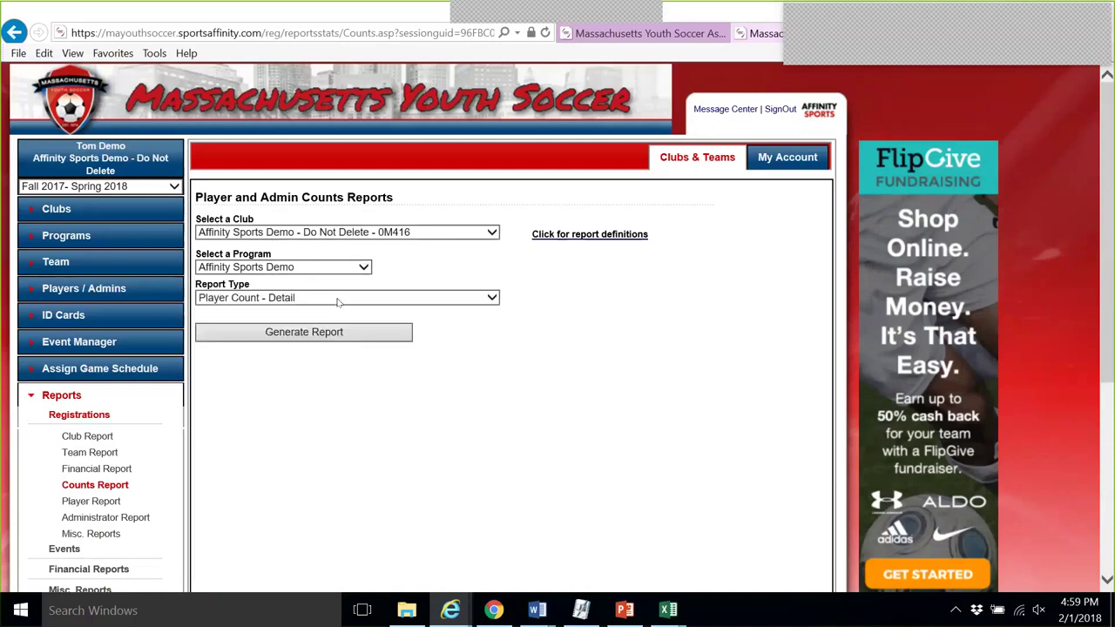
left_click(338, 299)
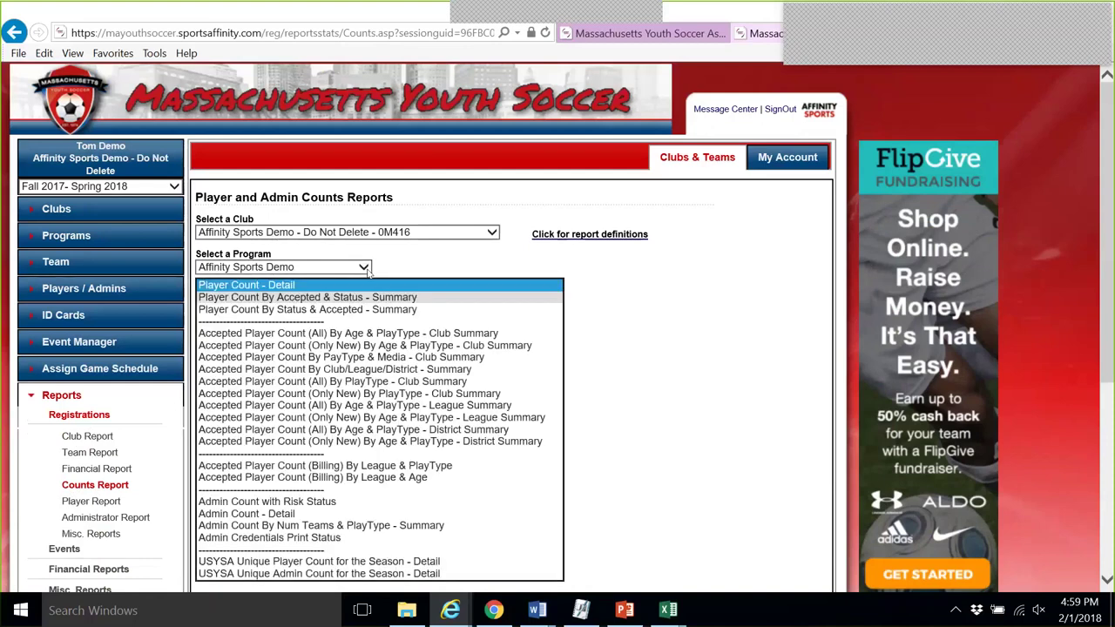
left_click(292, 502)
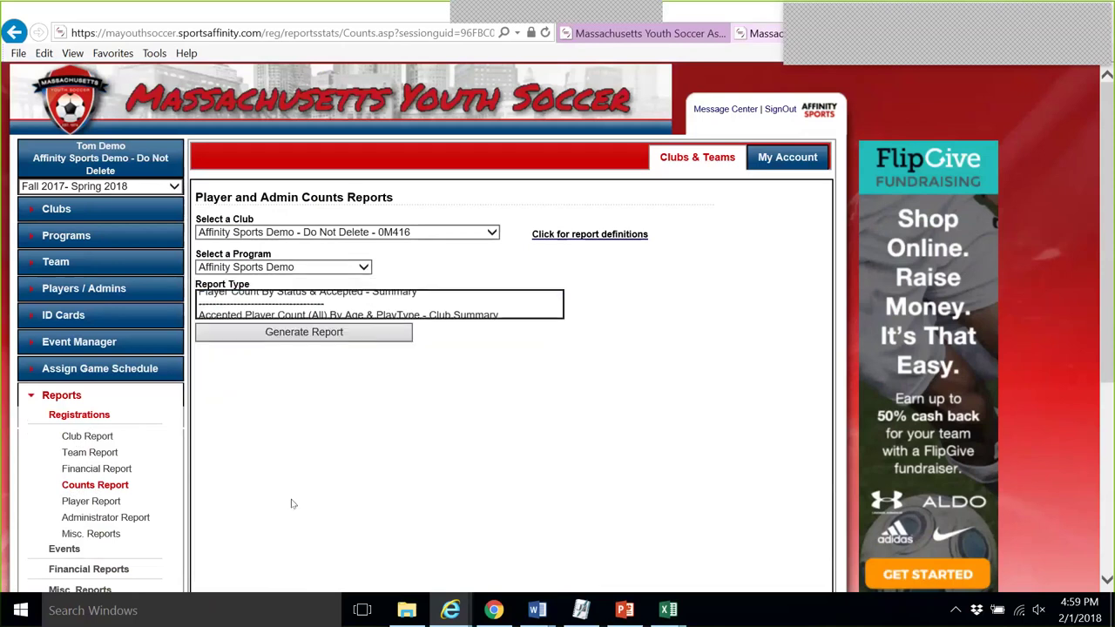
left_click(353, 335)
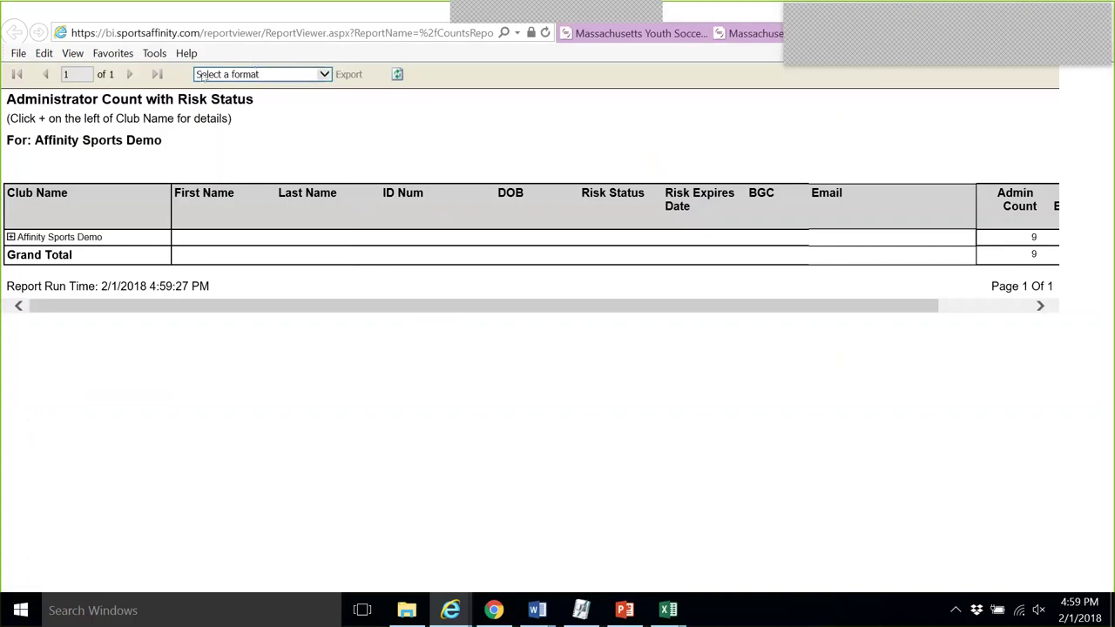
- Switch to the unformatted Admin Count with Risk Status export in Excel, widen its DOB and RiskExpireDate columns, and return to the online report
left_click(235, 77)
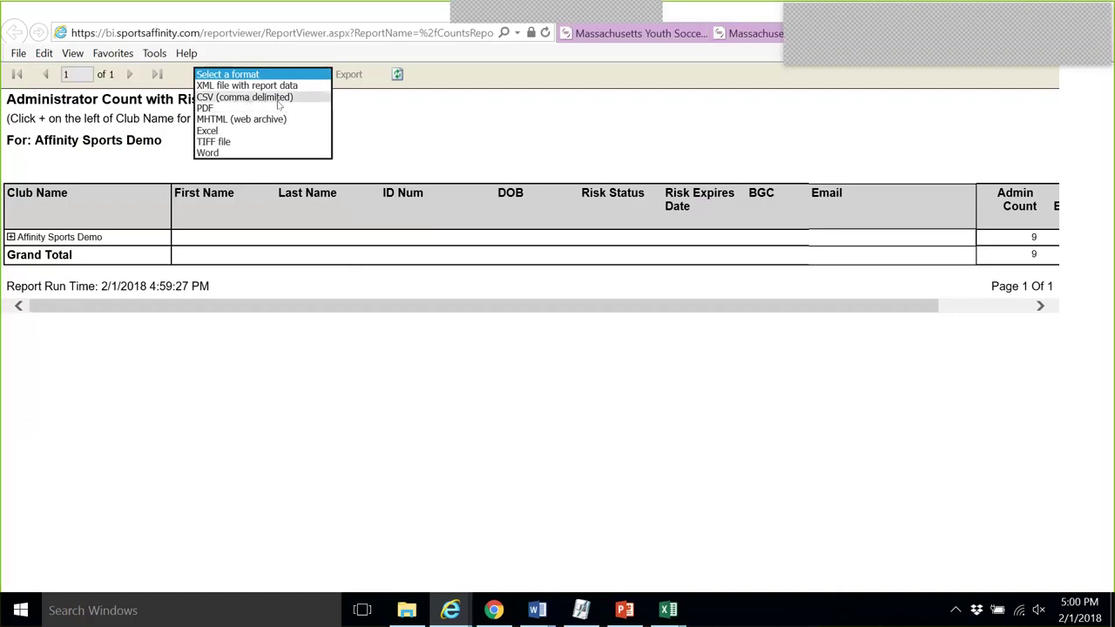
mouse_move(671, 610)
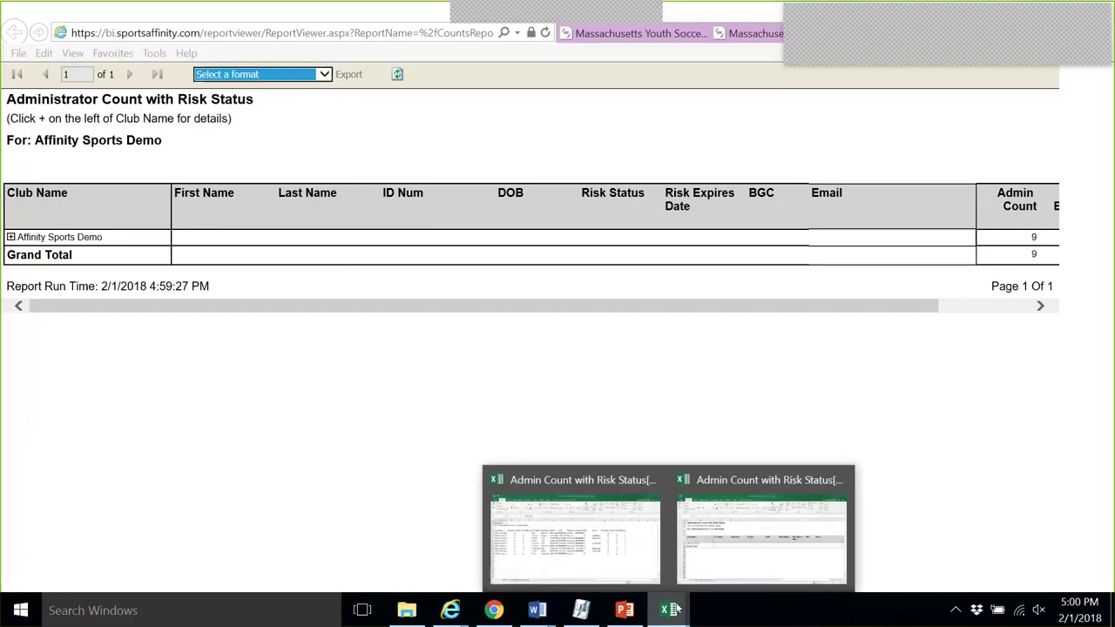
left_click(611, 562)
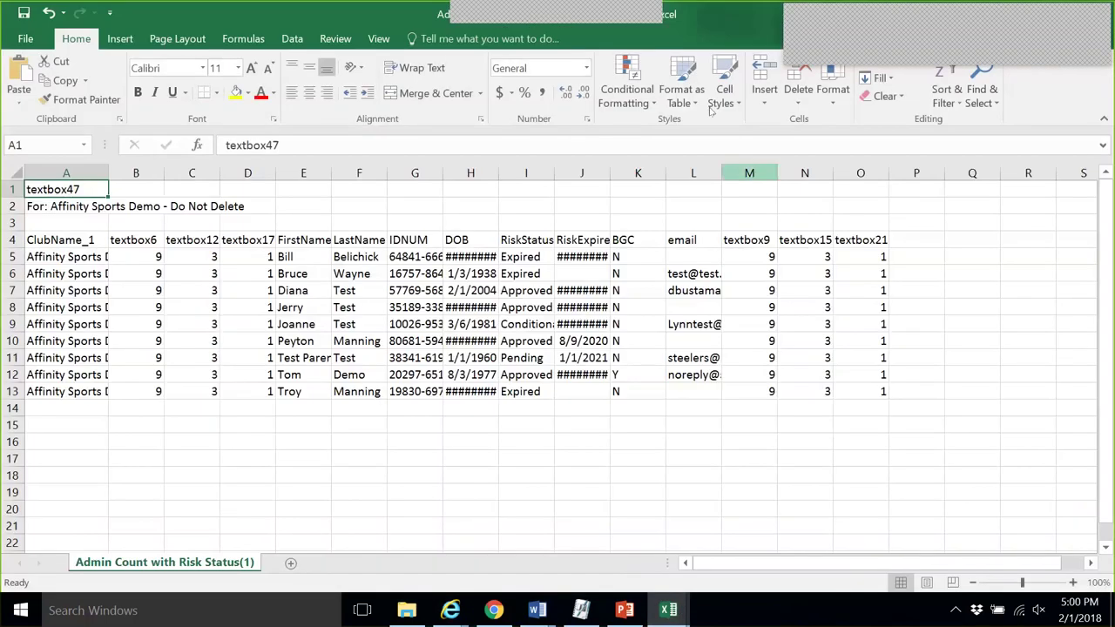
left_click_drag(498, 174, 538, 175)
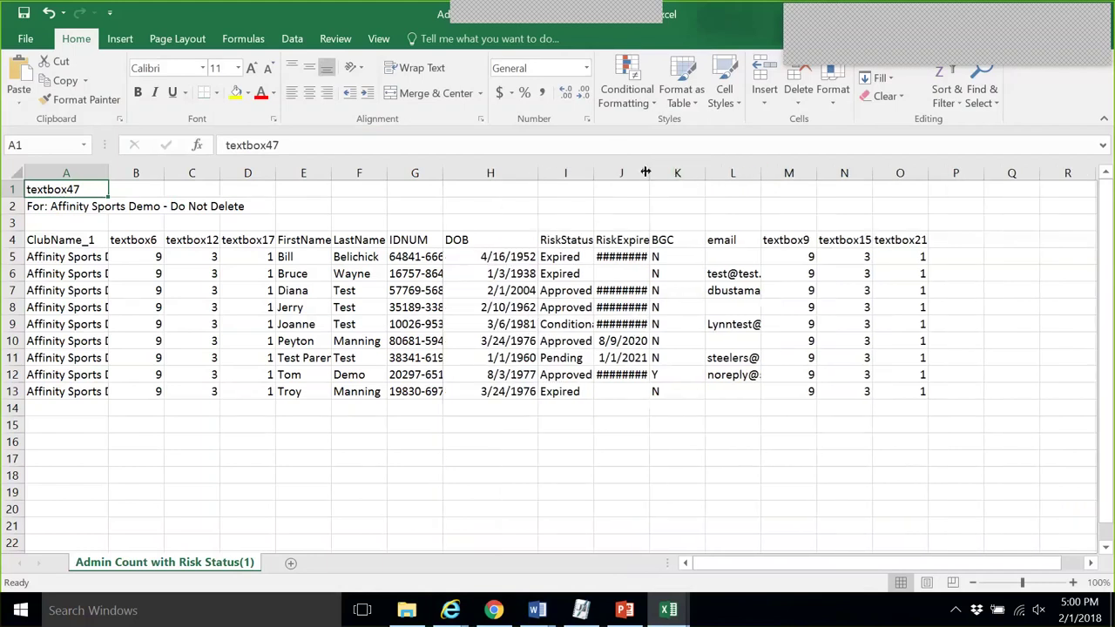
left_click_drag(650, 175, 677, 175)
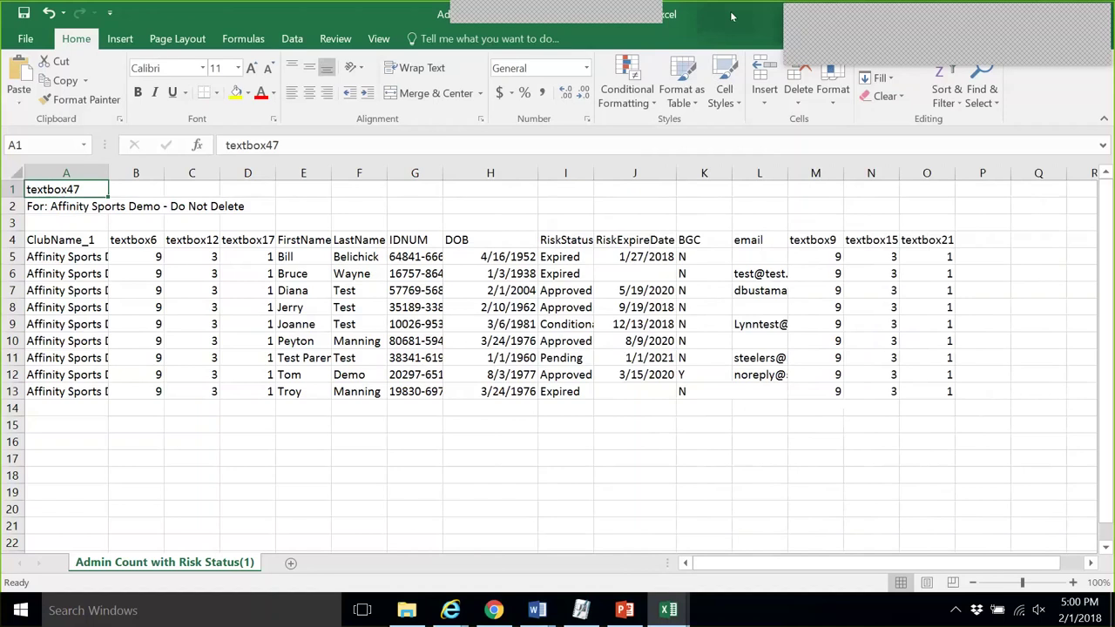
key("super+Down")
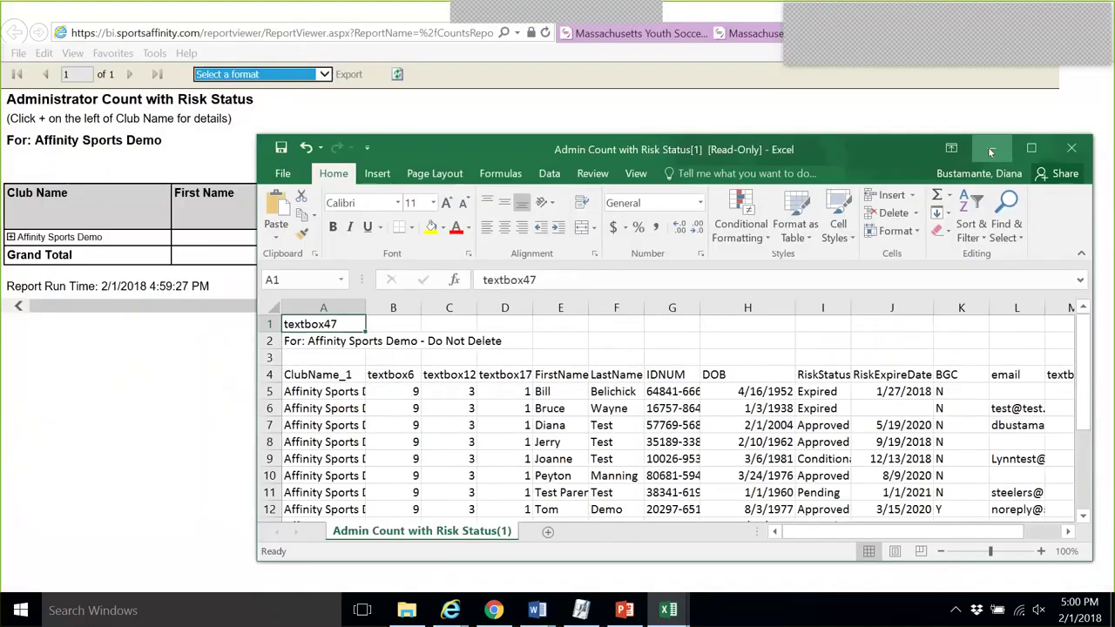
left_click(990, 150)
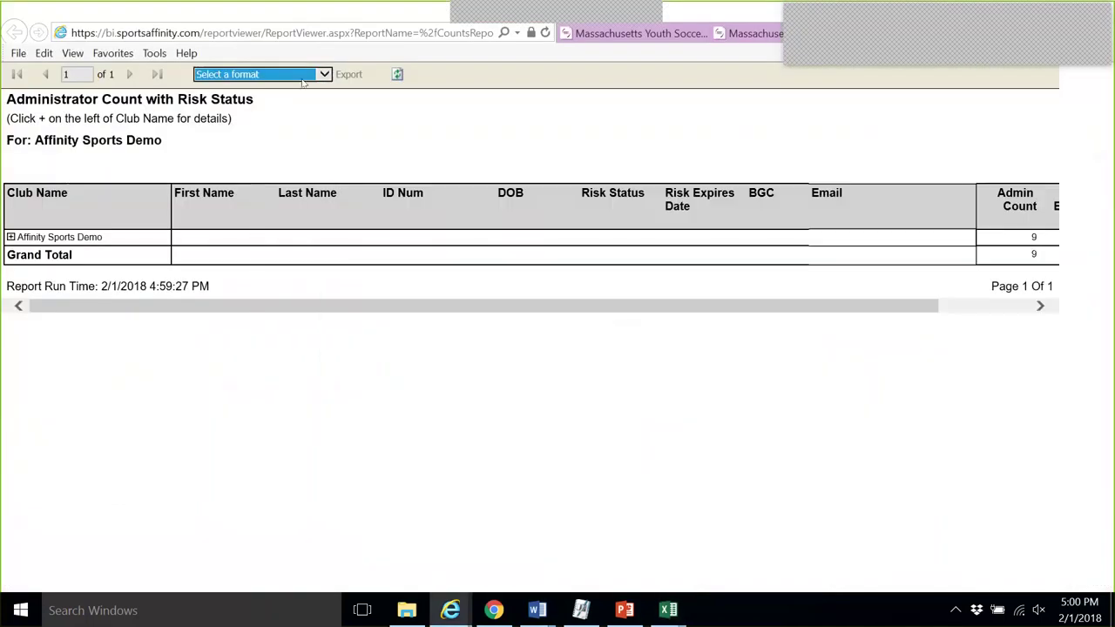
- Select Excel as the report's export format, and expand the Affinity Sports Demo details in the formatted workbook in Excel
left_click(309, 75)
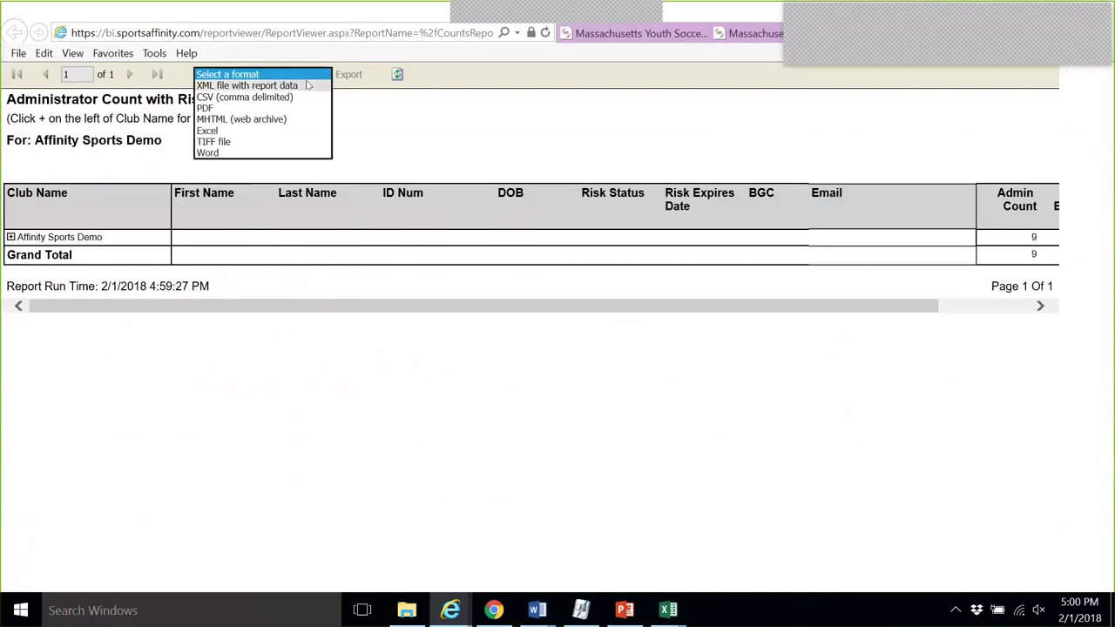
left_click(288, 134)
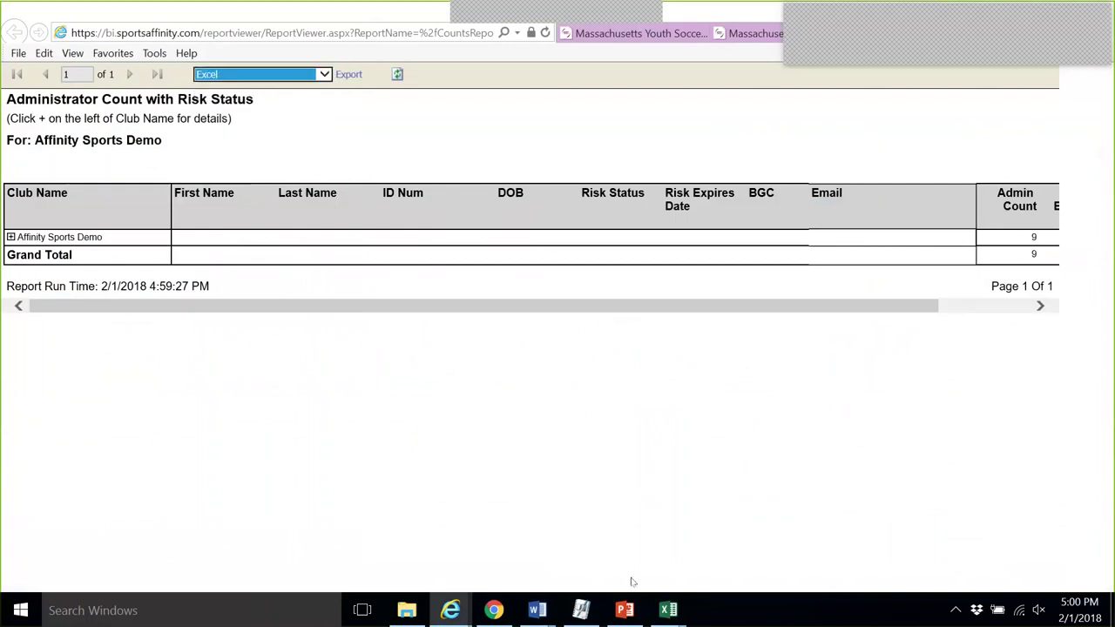
mouse_move(667, 611)
left_click(722, 546)
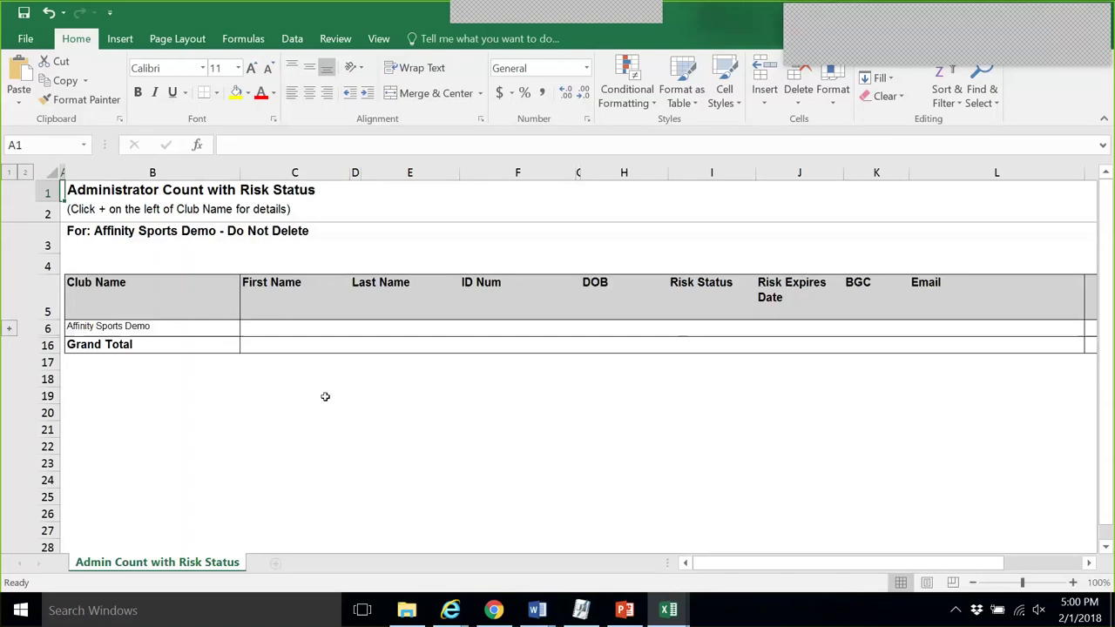
left_click(9, 330)
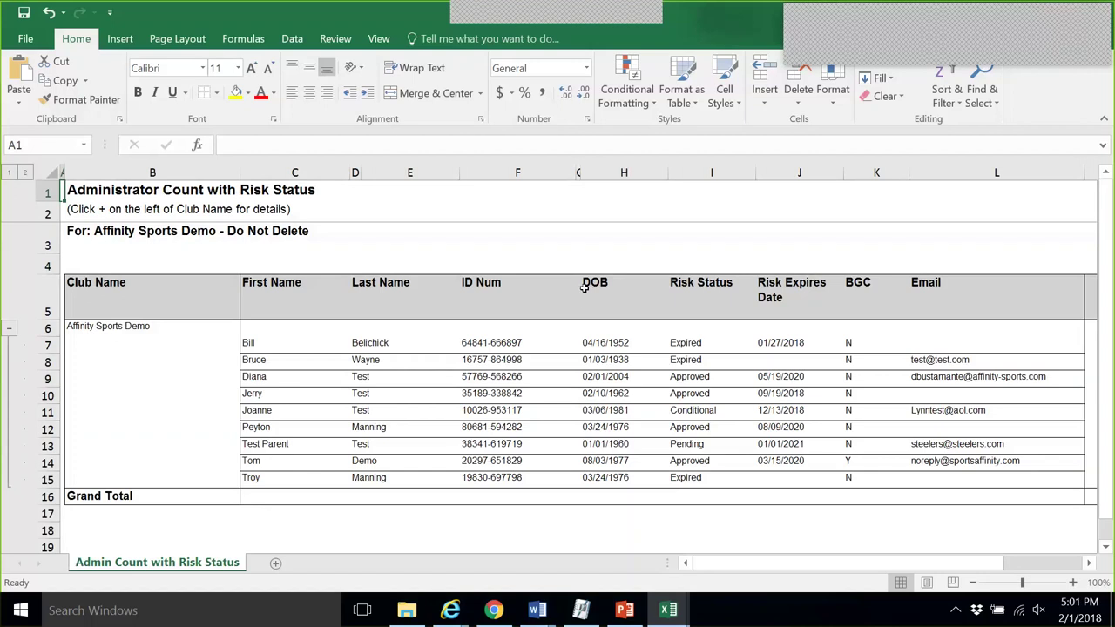
- Delete the DOB column from the formatted risk status workbook and minimize the workbook
left_click_drag(584, 287, 588, 497)
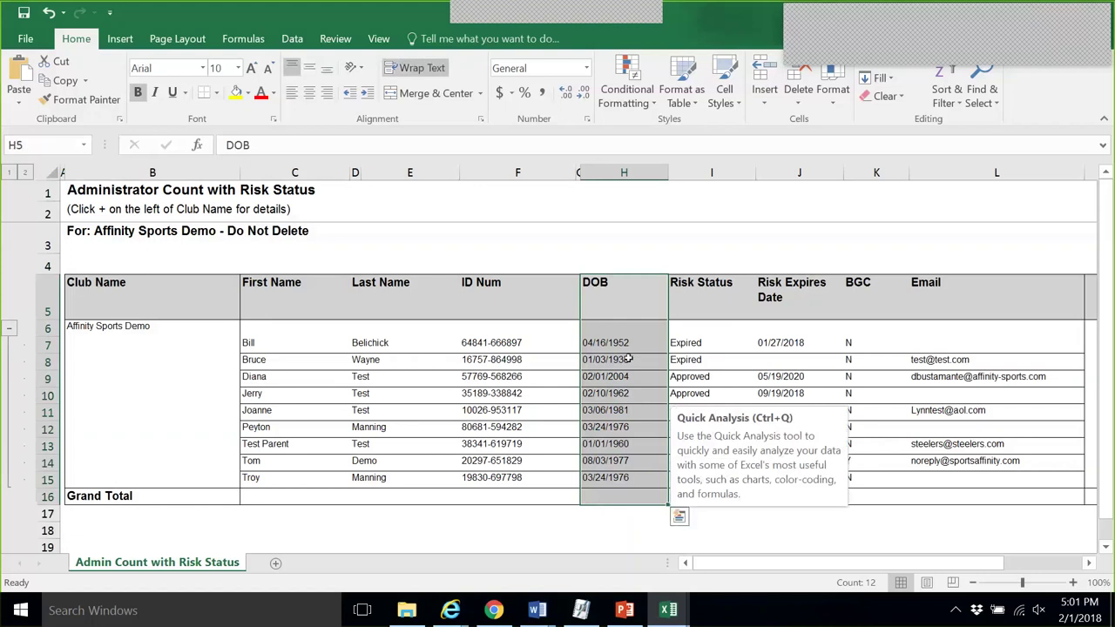
left_click(609, 164)
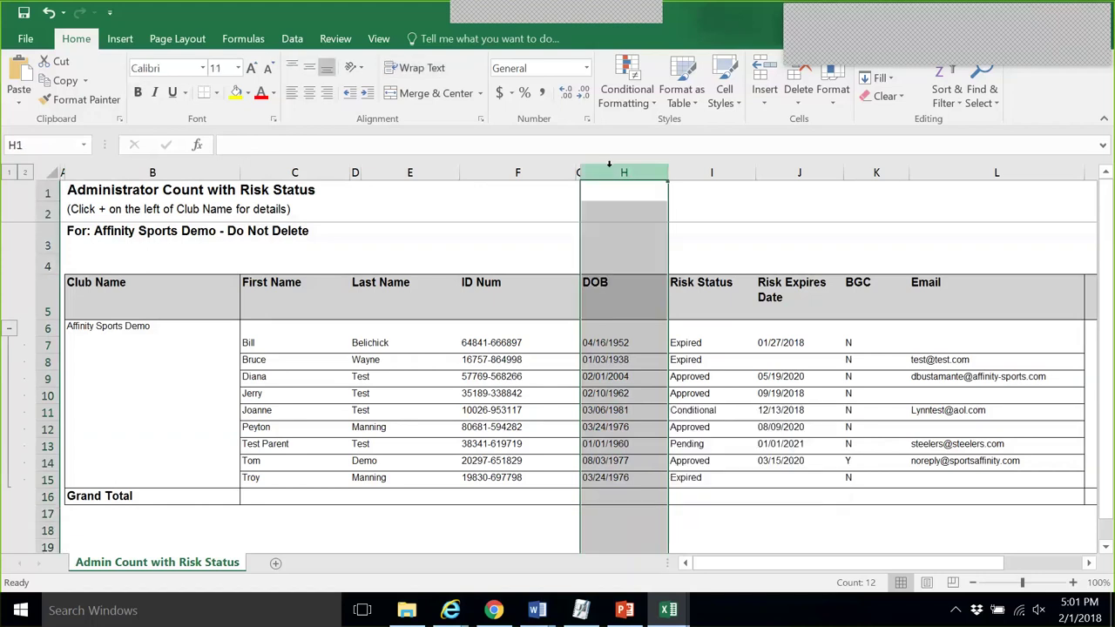
right_click(615, 262)
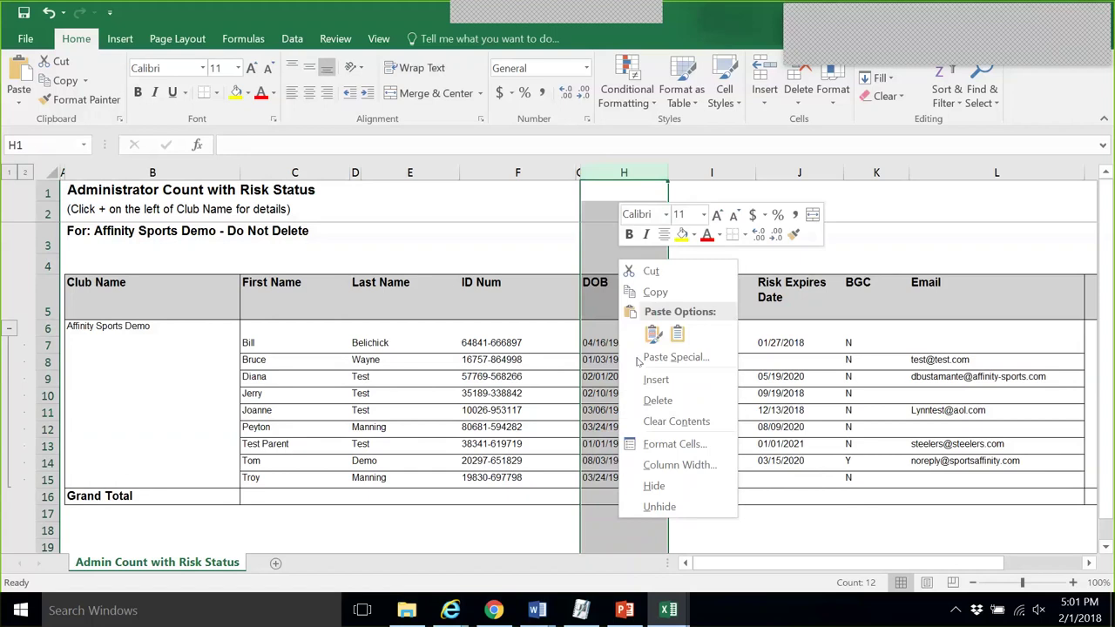
left_click(657, 402)
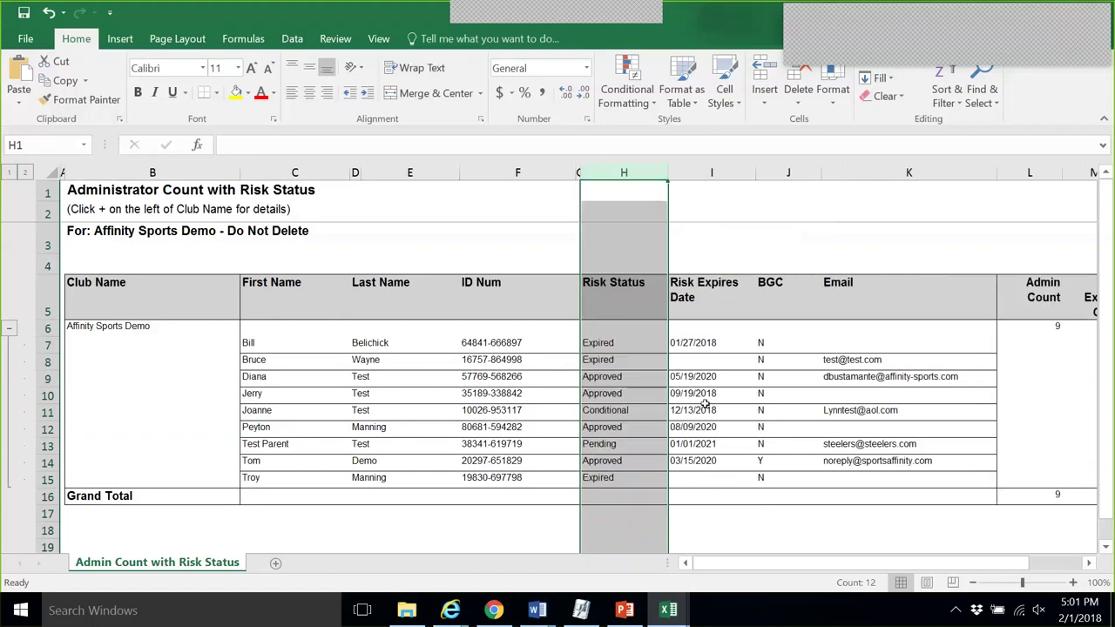
left_click(984, 445)
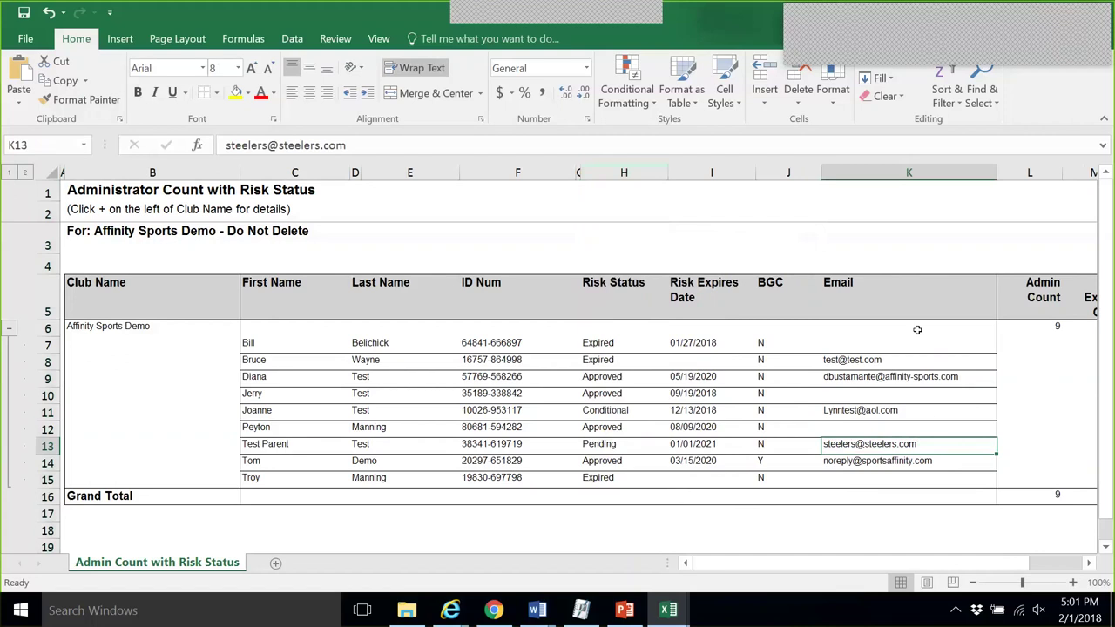
double_click(711, 19)
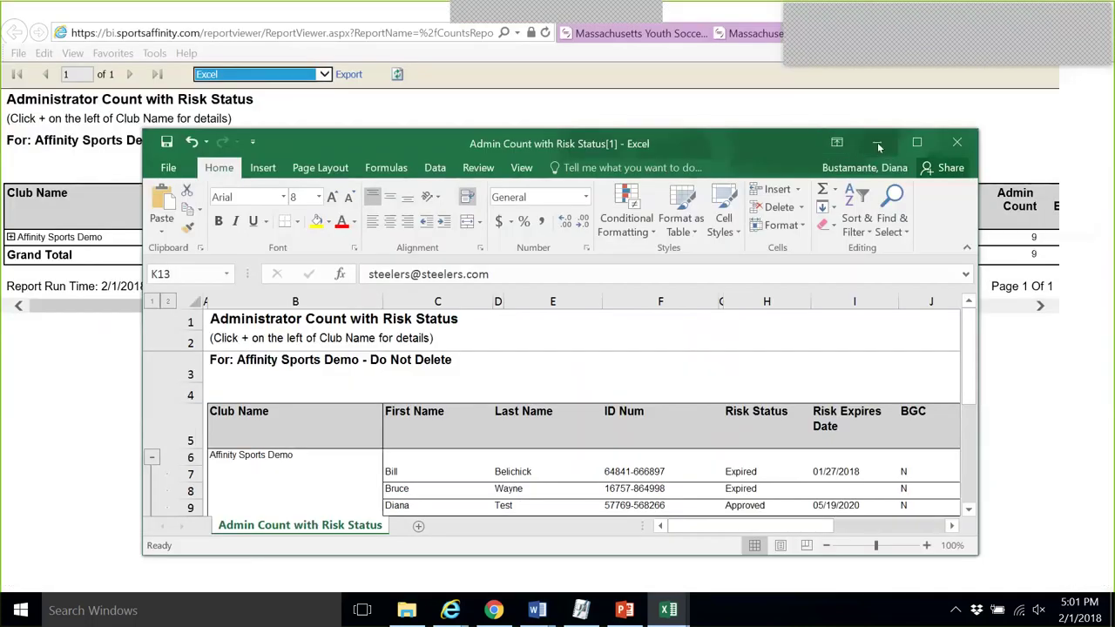
left_click(877, 142)
- Go back to the club session's Administrator Lookup and choose the Team Admin Detail With All Fields report
left_click(747, 35)
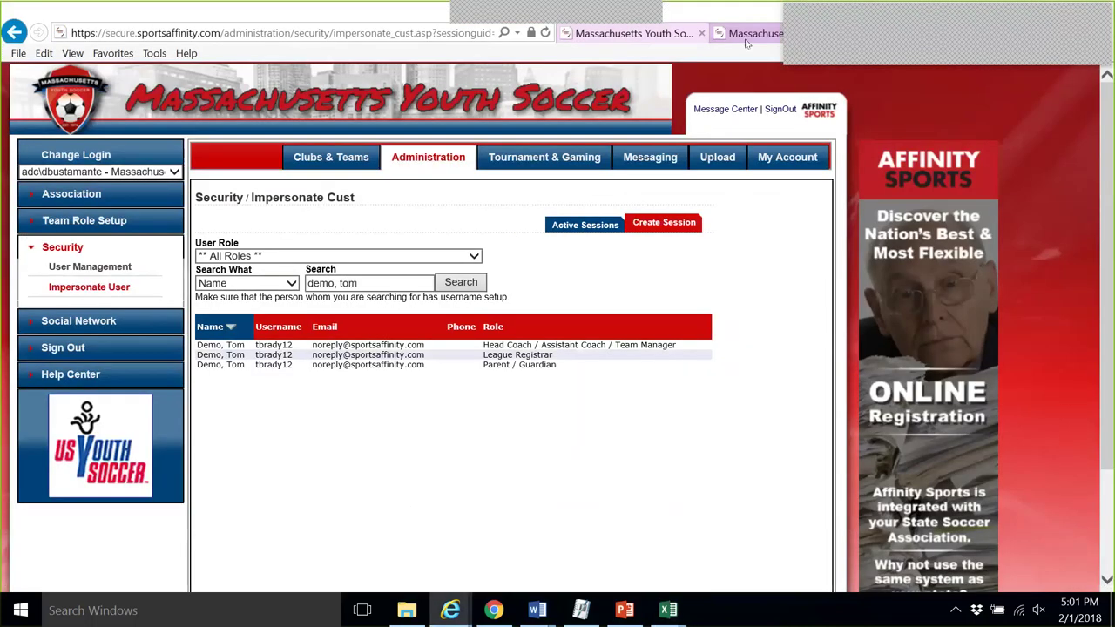
left_click(747, 40)
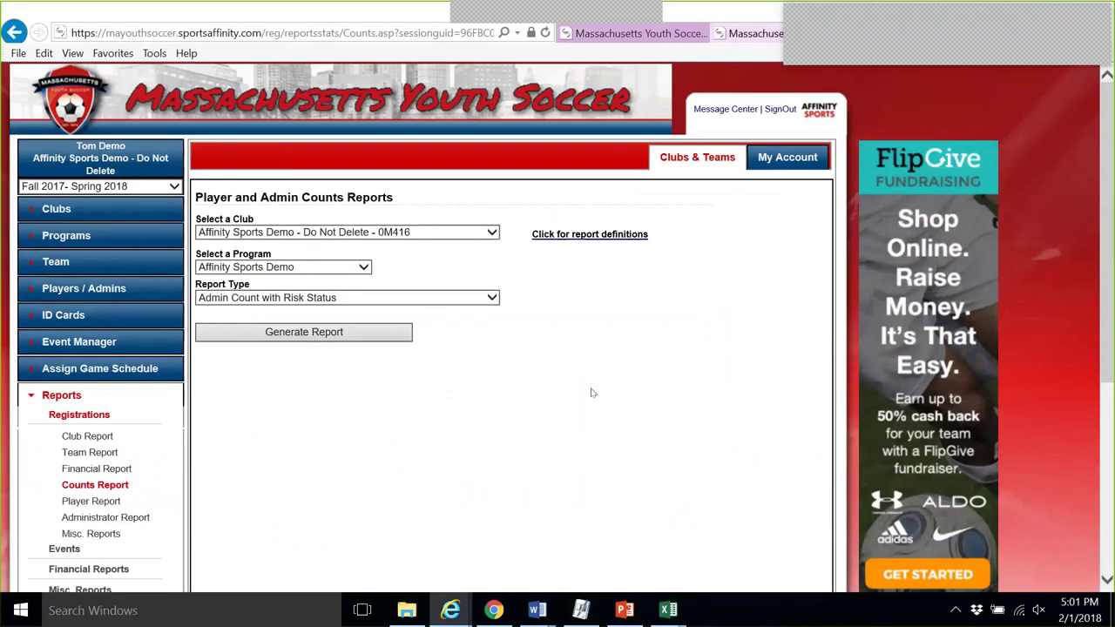
left_click(91, 294)
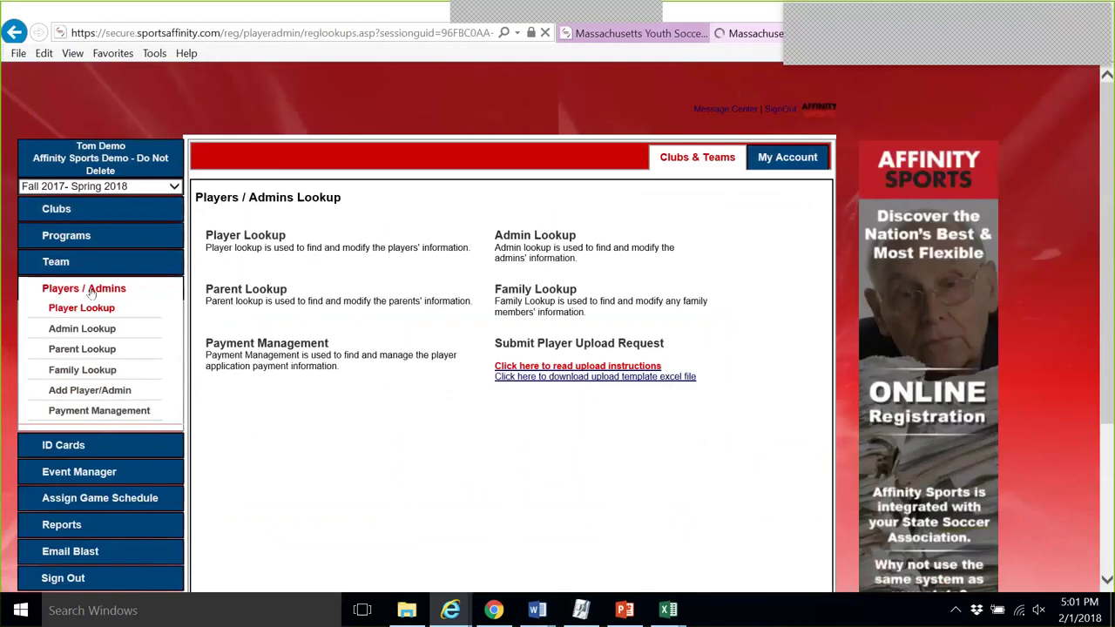
left_click(525, 246)
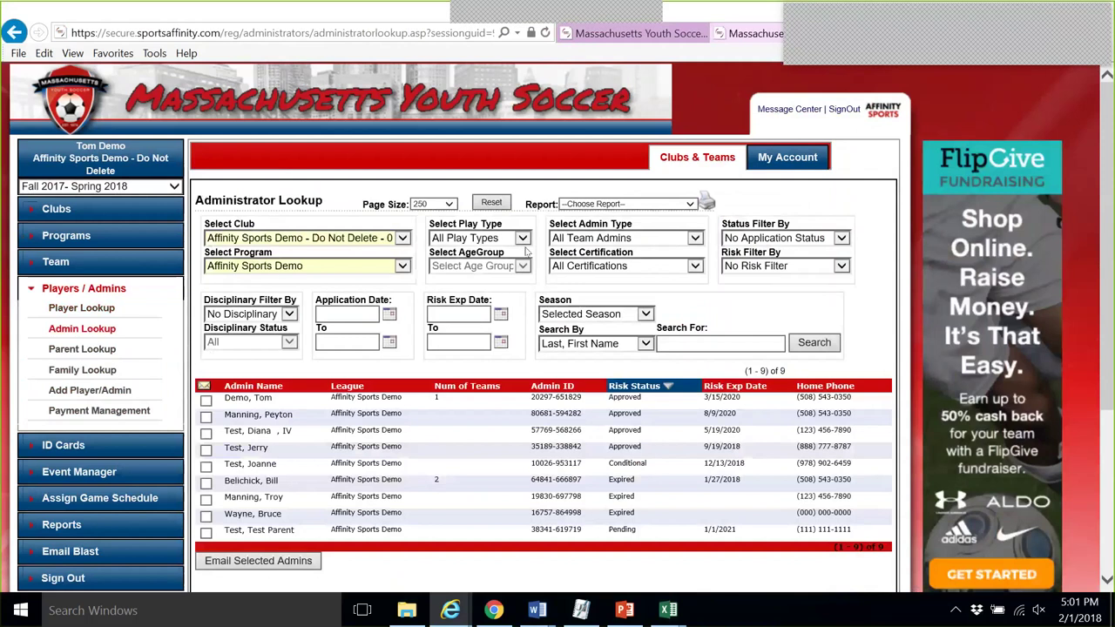
left_click(639, 205)
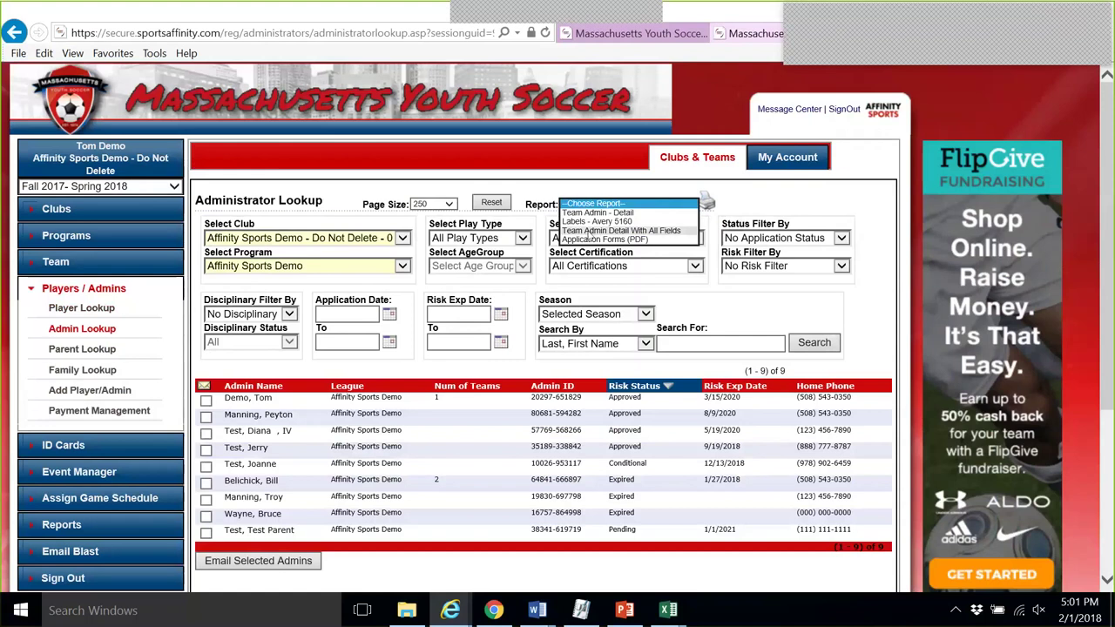
left_click(593, 231)
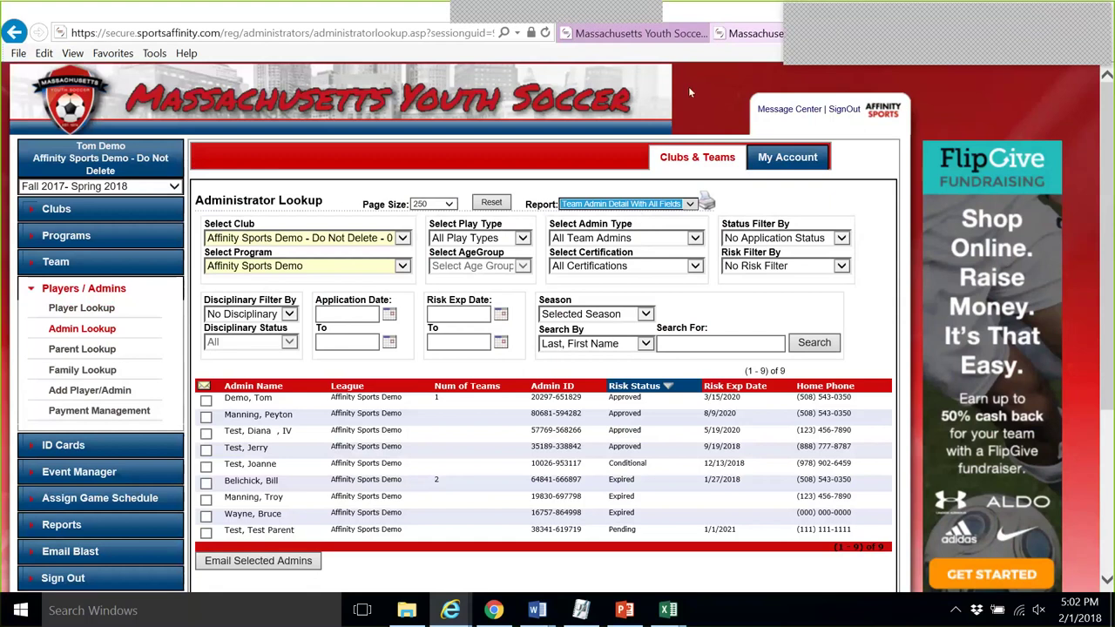
- Open the player upload template Excel file from the Players / Admins lookup page, allowing Excel to launch, and maximize the workbook
left_click(94, 294)
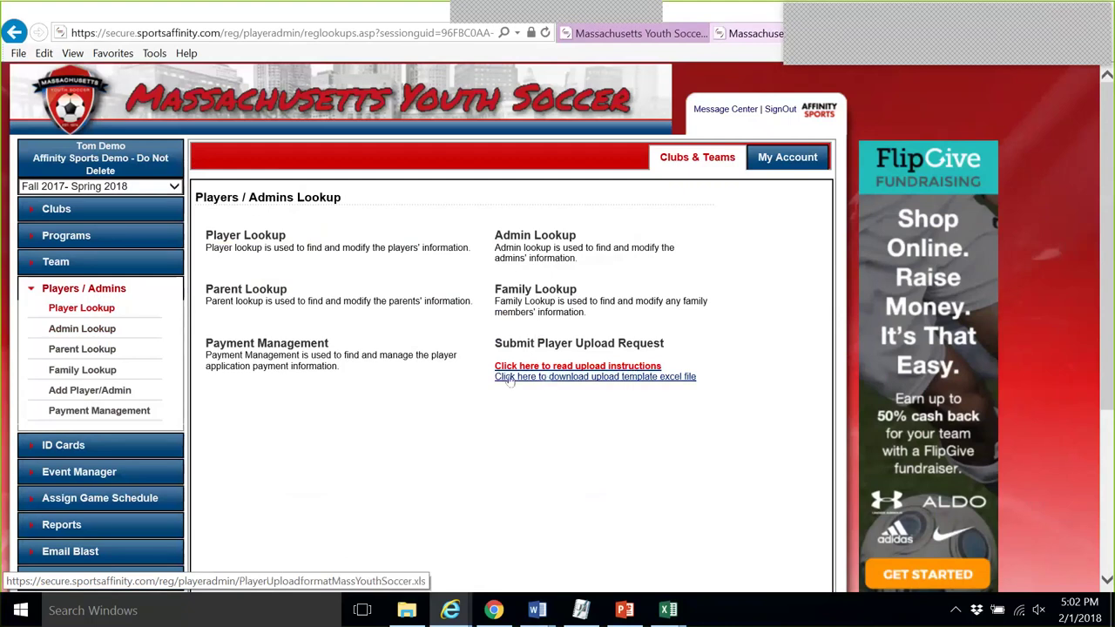
left_click(574, 378)
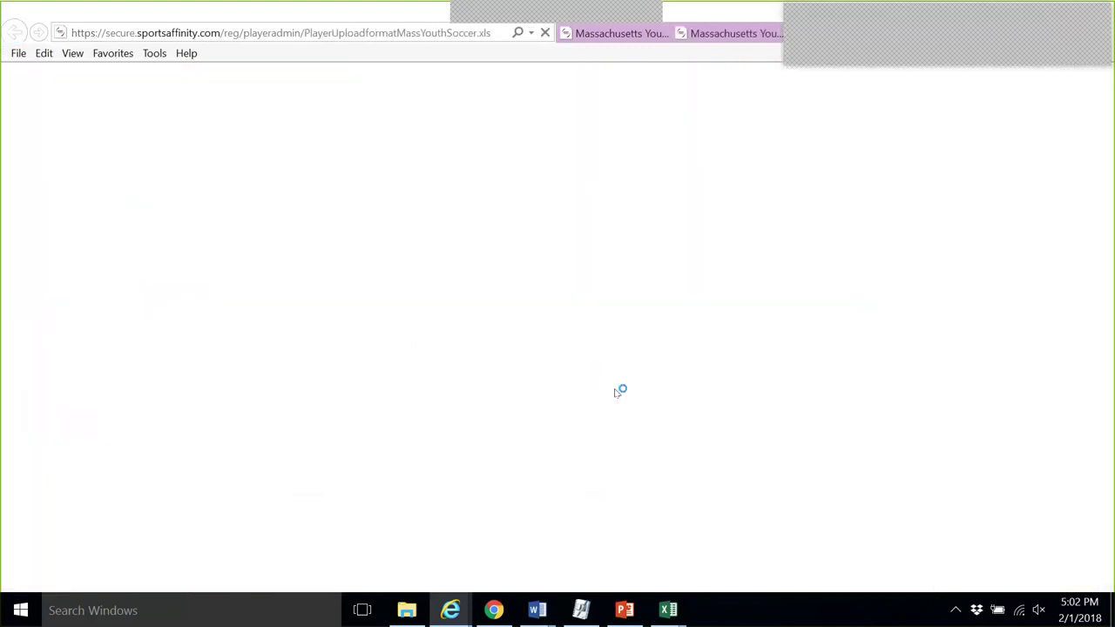
left_click(527, 300)
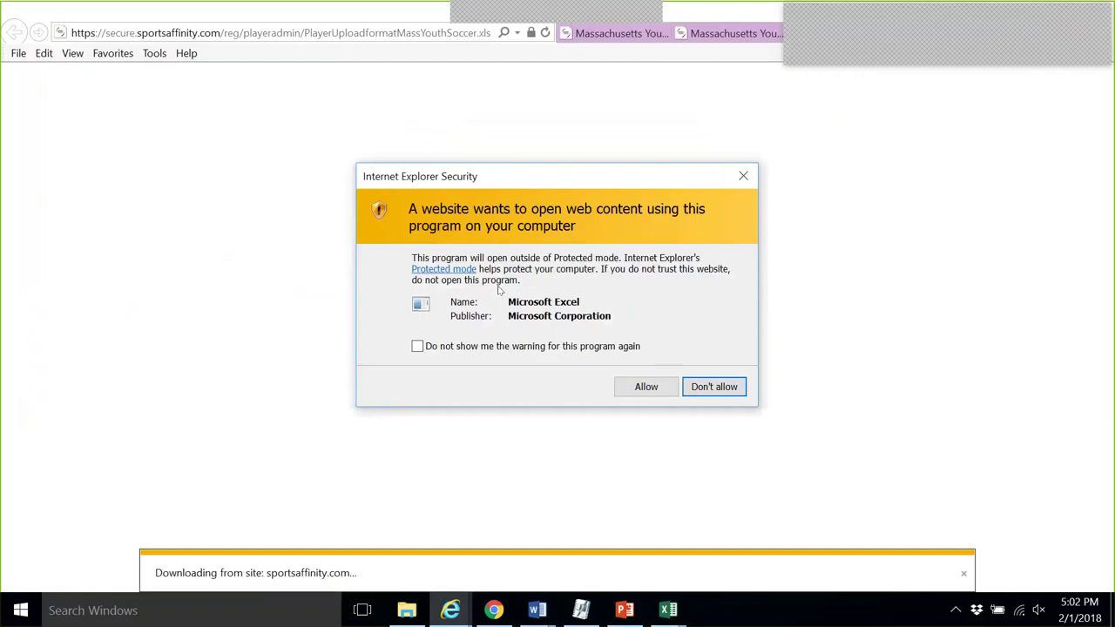
left_click(648, 386)
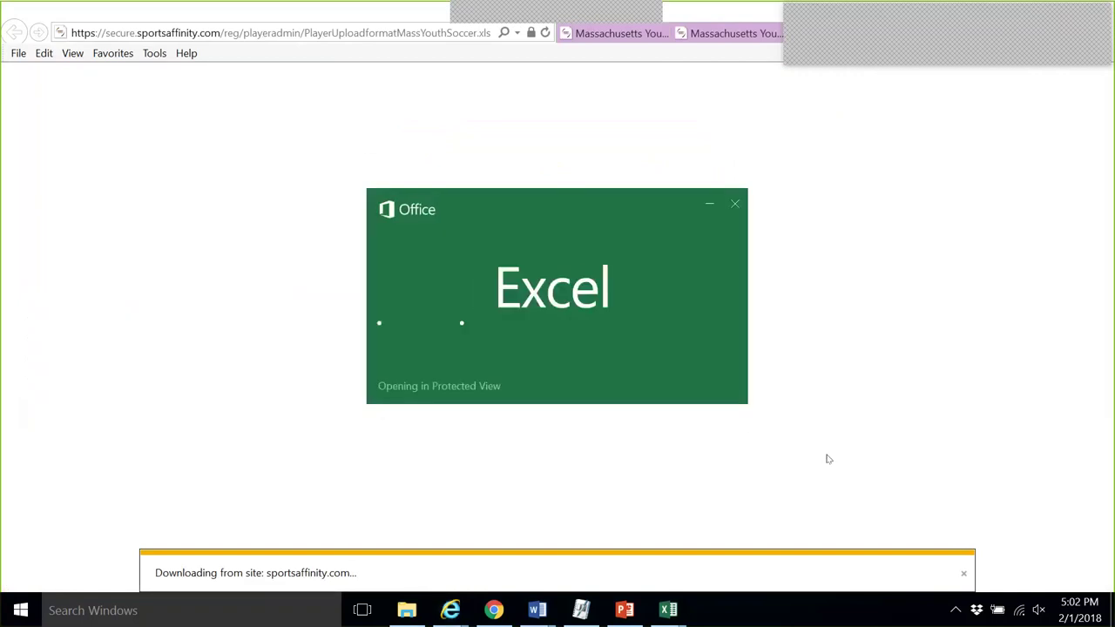
left_click(937, 164)
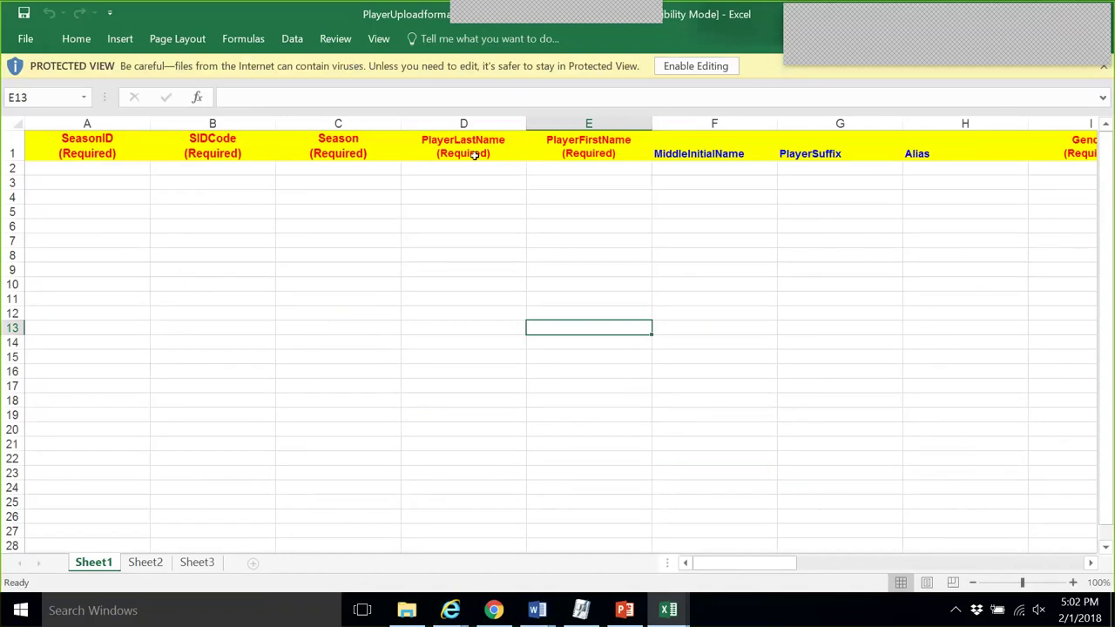
- Examine the template's header row on Sheet1, from SeasonID, SIDCode and Season through the player, address and parent contact columns
left_click(96, 154)
left_click(236, 153)
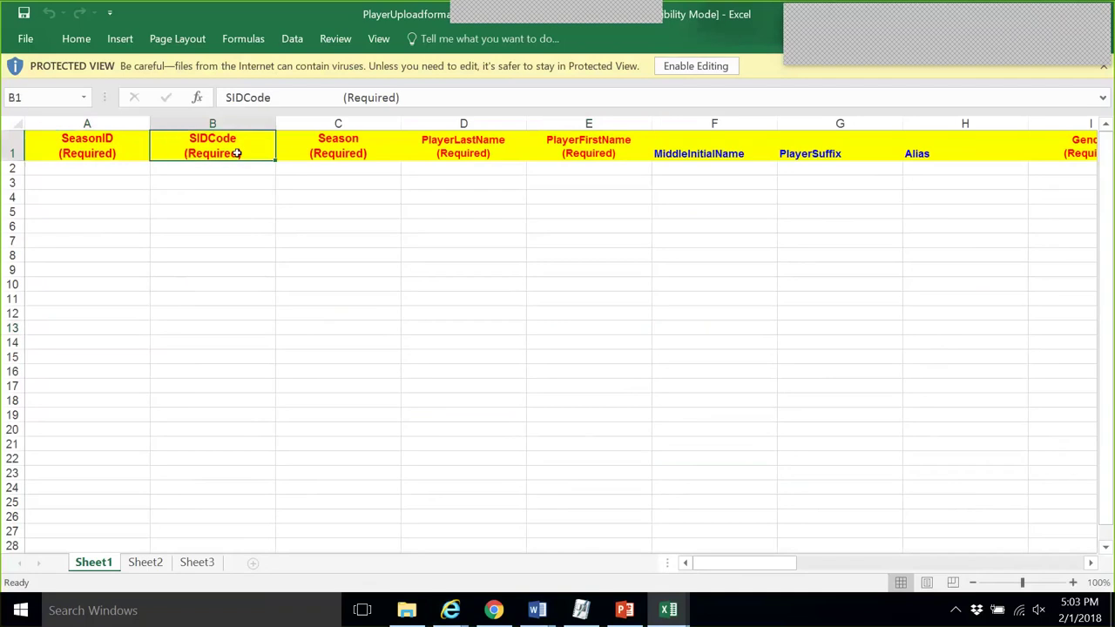
left_click(319, 152)
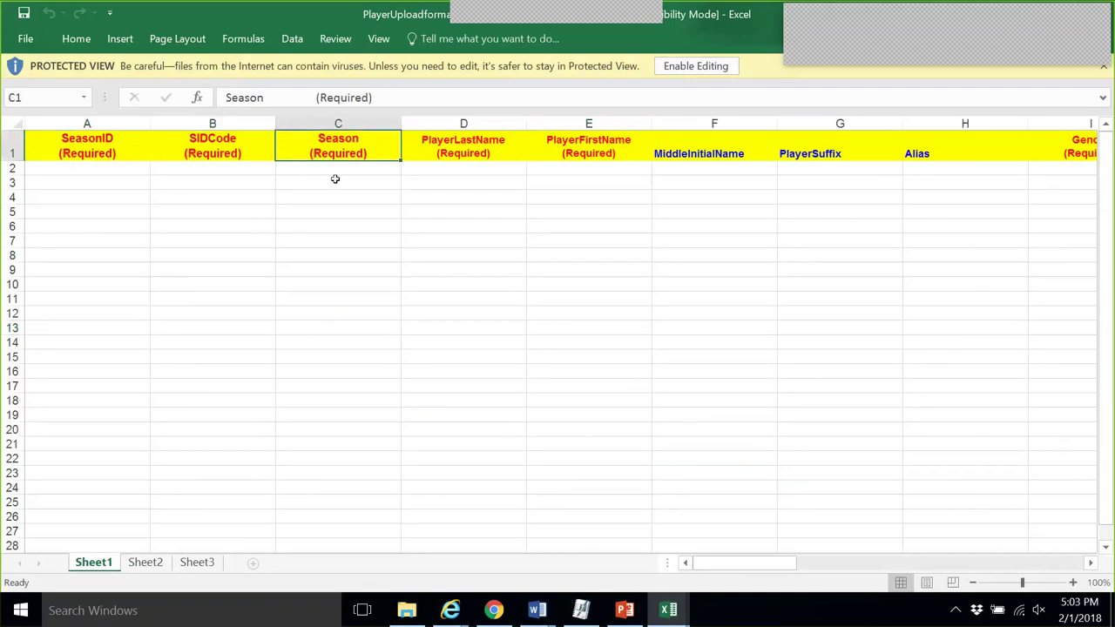
left_click(103, 142)
left_click_drag(120, 144, 316, 150)
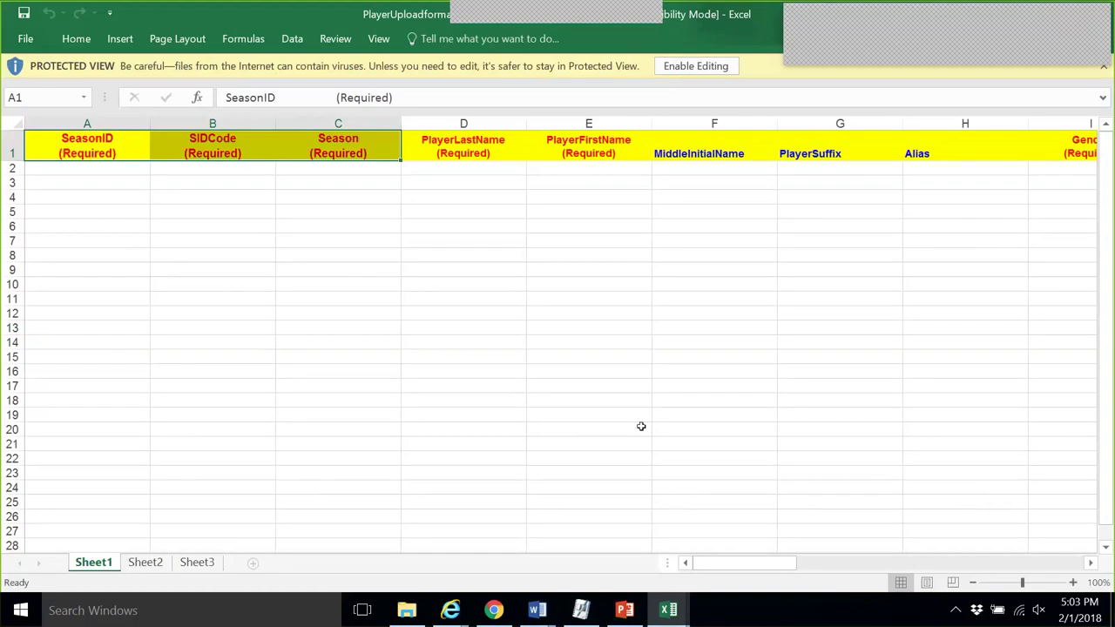
left_click_drag(710, 560, 743, 576)
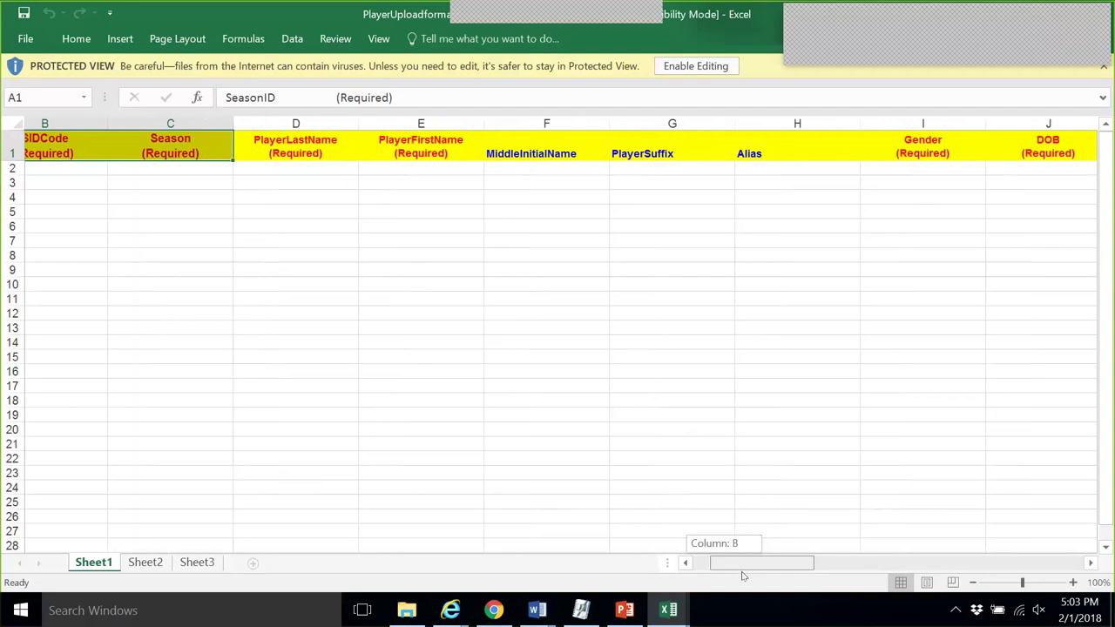
left_click_drag(743, 576, 804, 575)
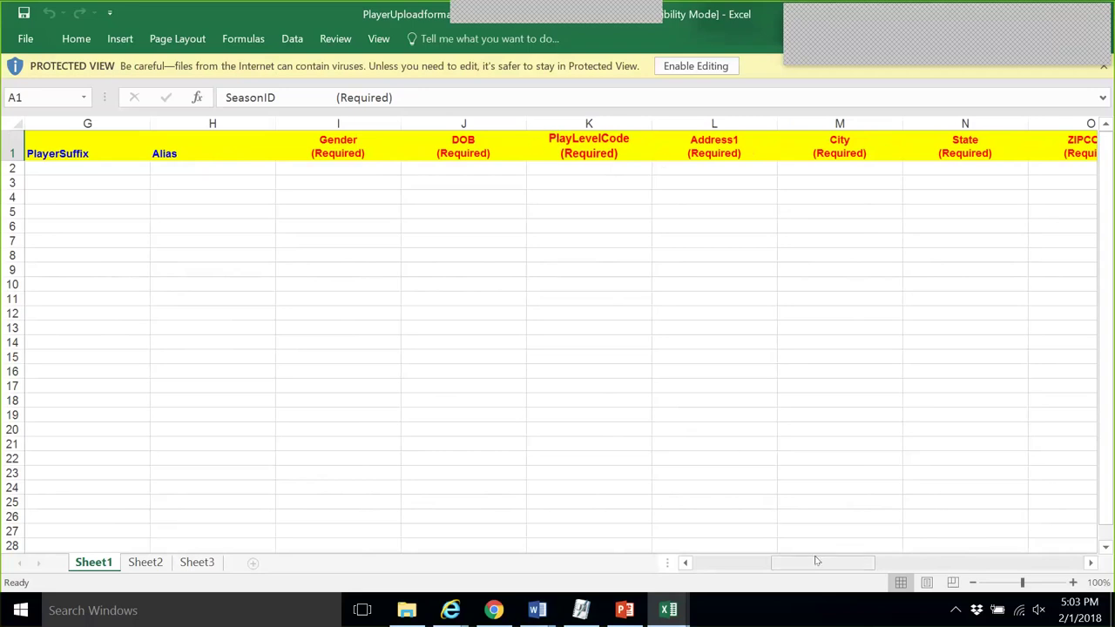
left_click_drag(816, 561, 933, 566)
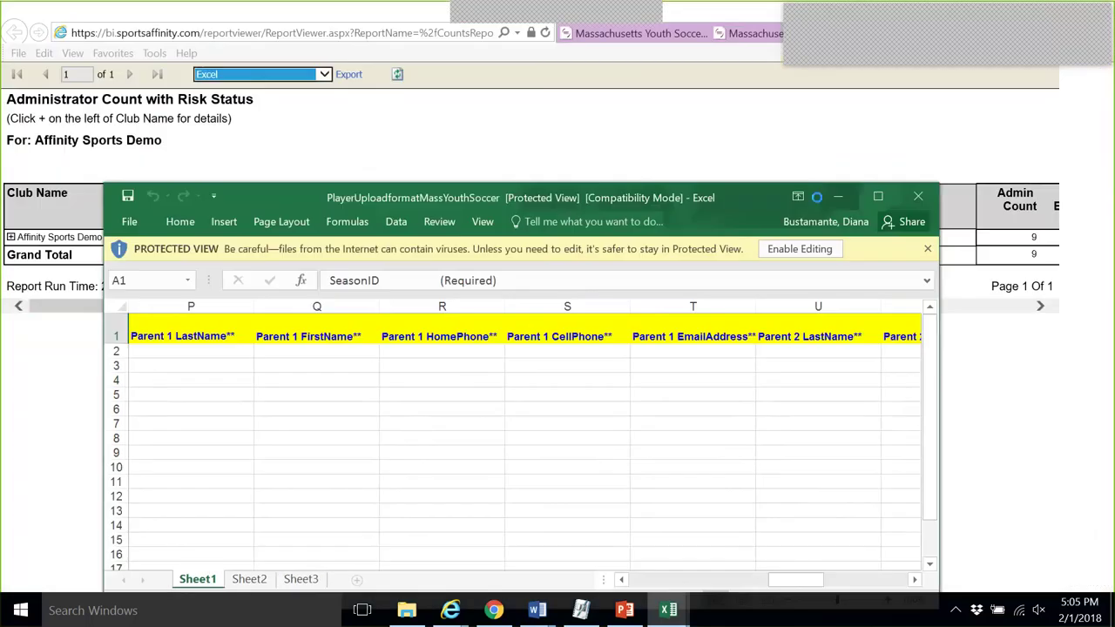
- Return to the club's Players / Admins lookup, open the Submit Player Upload Request help center and go to its sign-in page
left_click(732, 33)
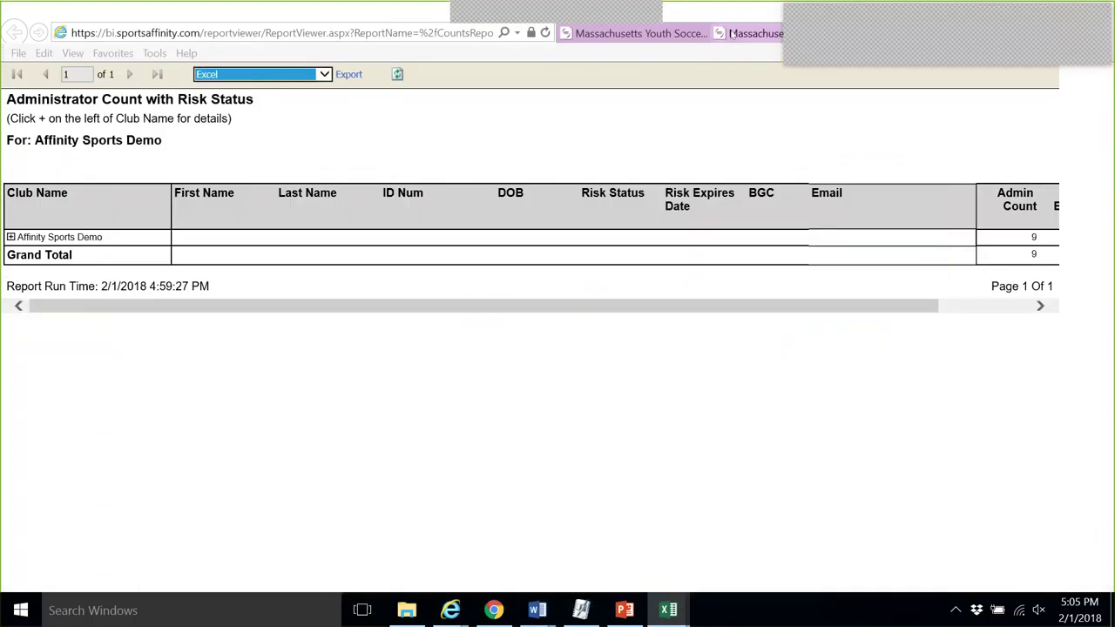
left_click(733, 33)
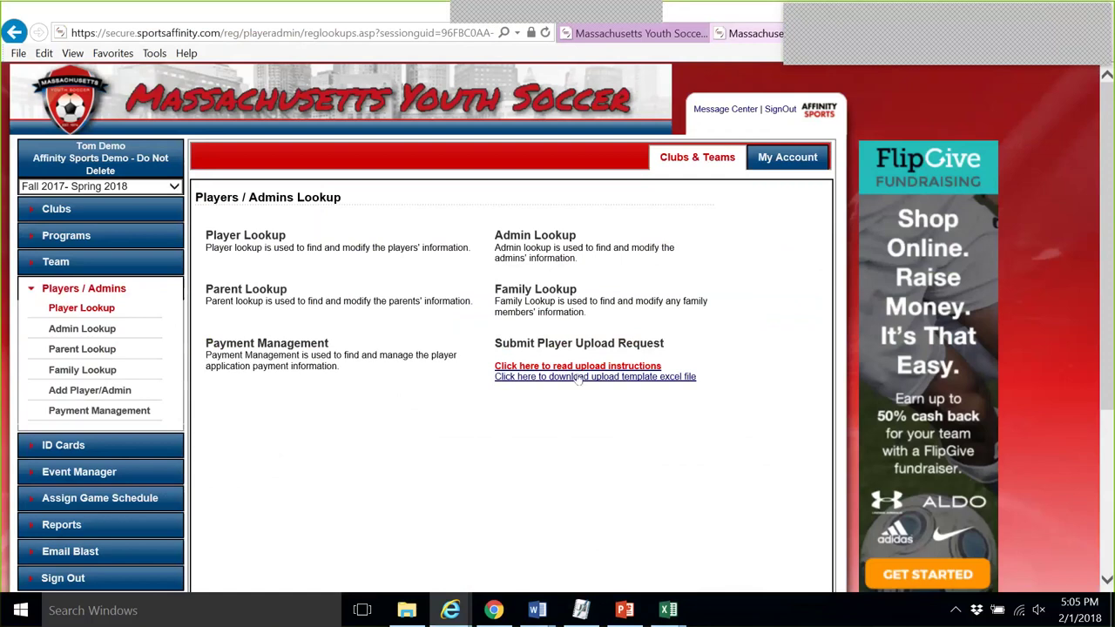
left_click(545, 347)
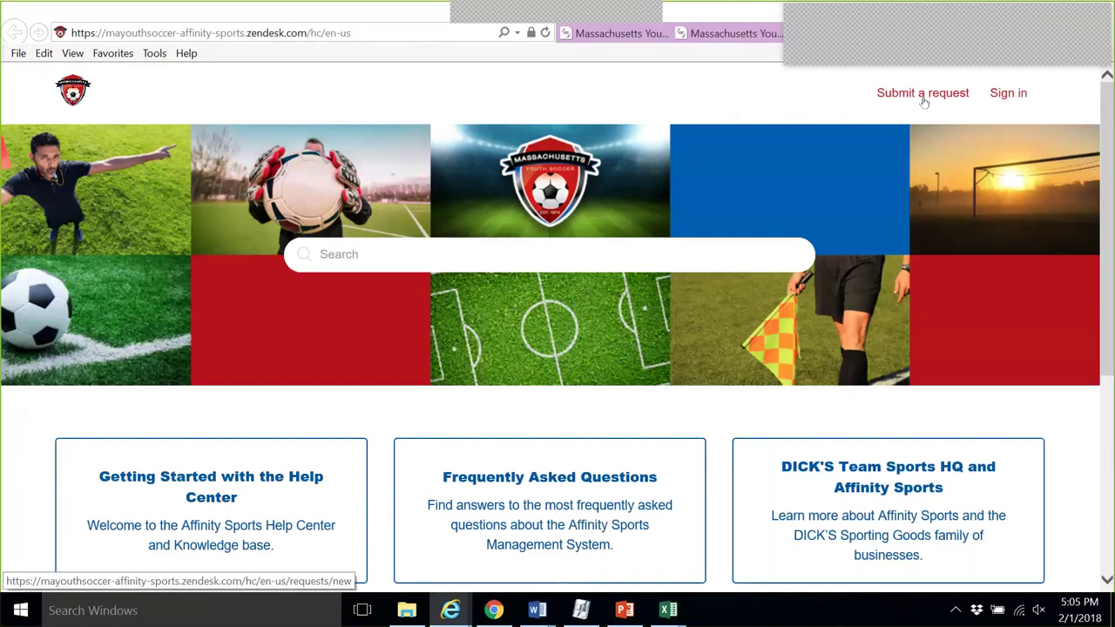
left_click(1004, 97)
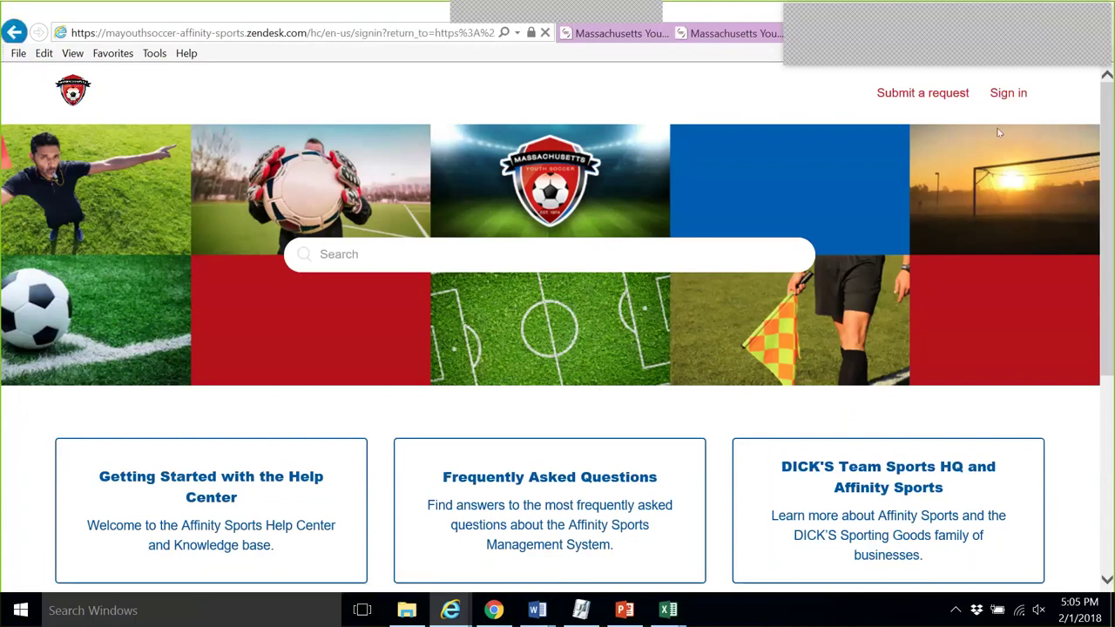